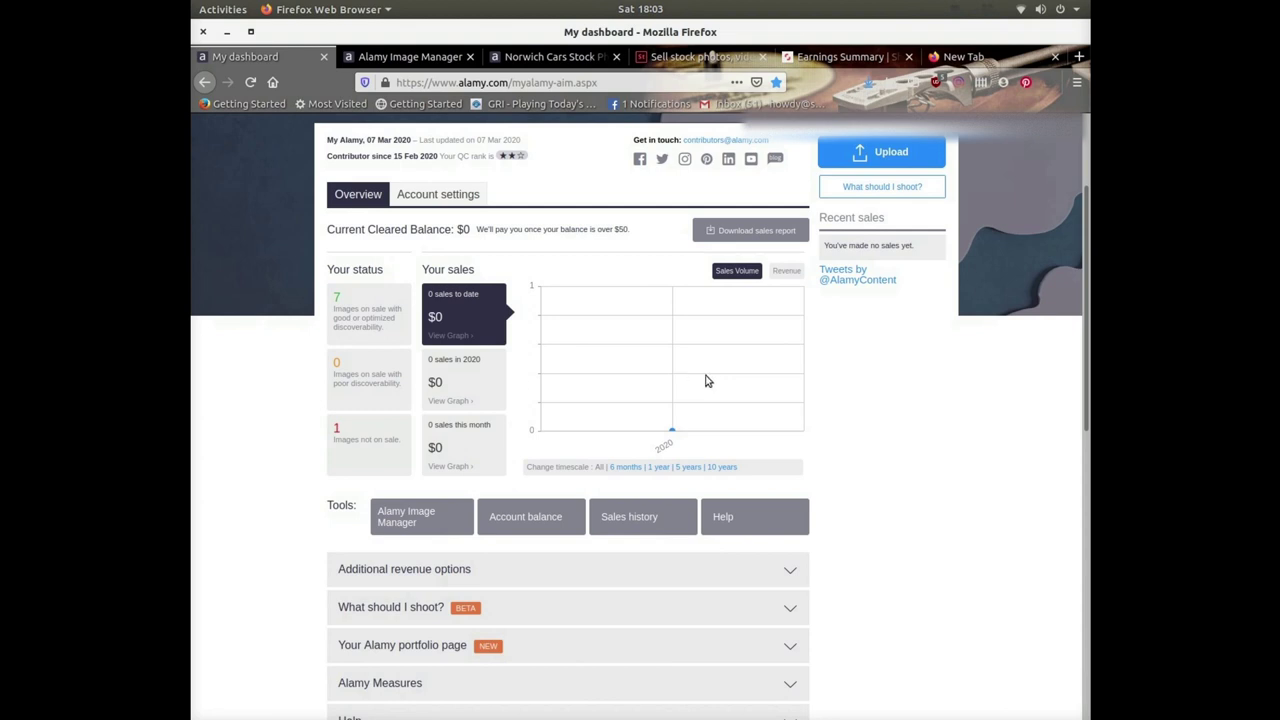
Check the account's sales history report and return to the dashboard.
left_click(622, 533)
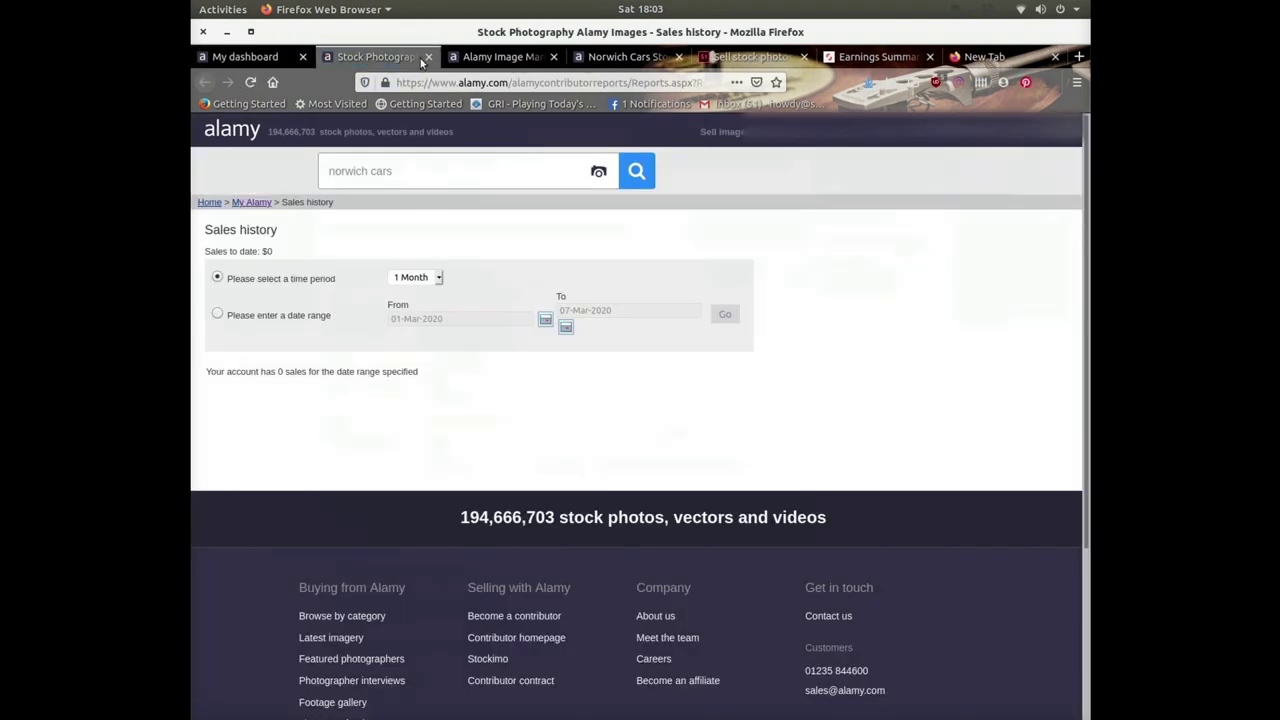
left_click(428, 57)
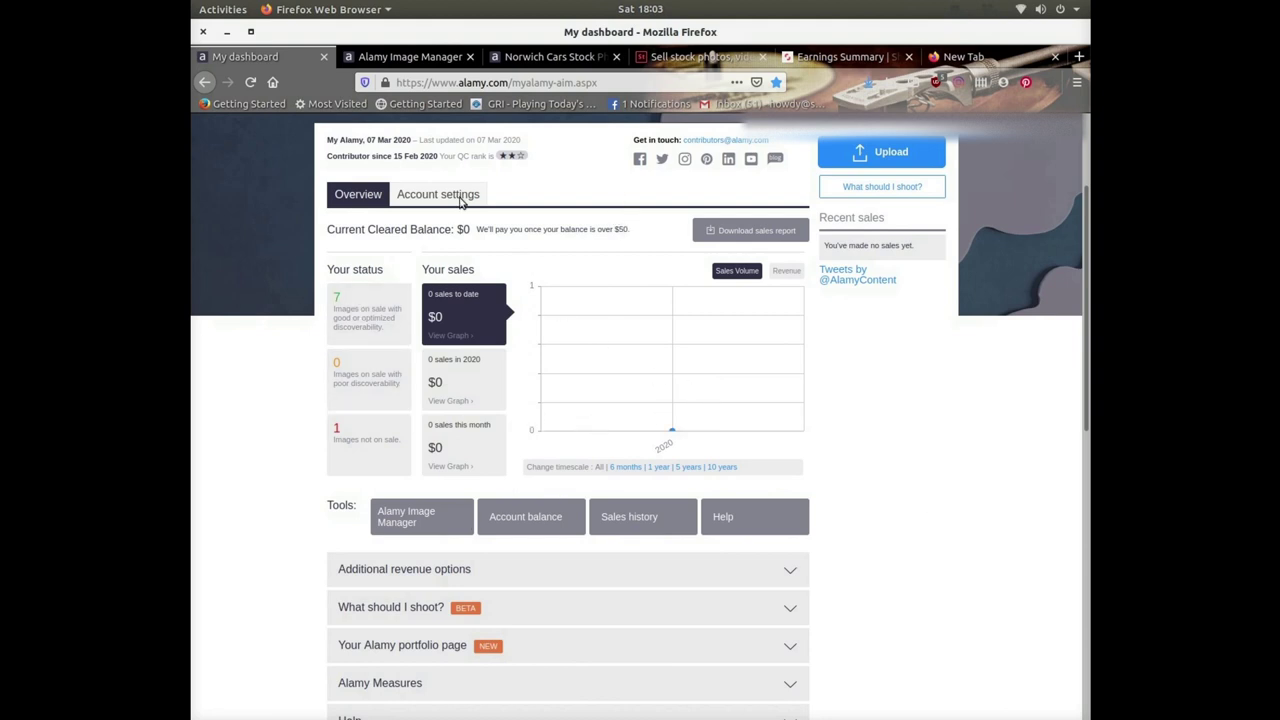
Review the failed 1st submission and the 2nd test submission's car image, including its listing in the "norwich cars" search results.
left_click(372, 58)
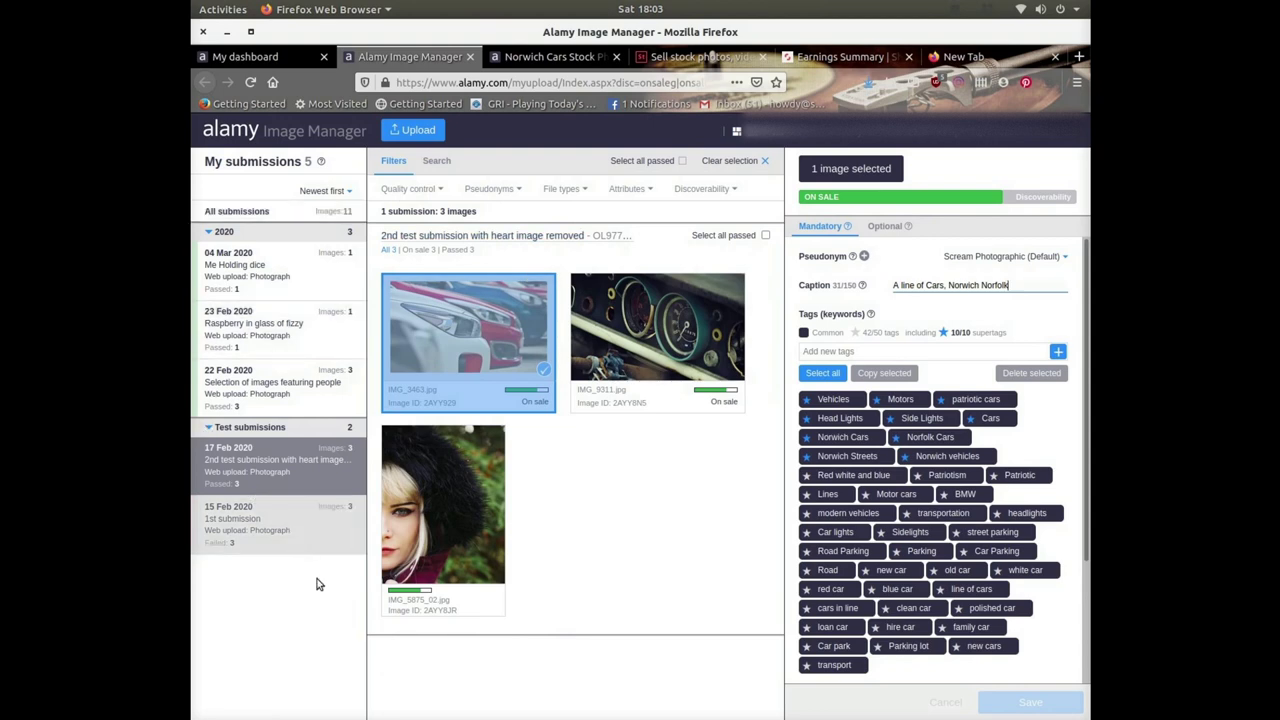
left_click(289, 543)
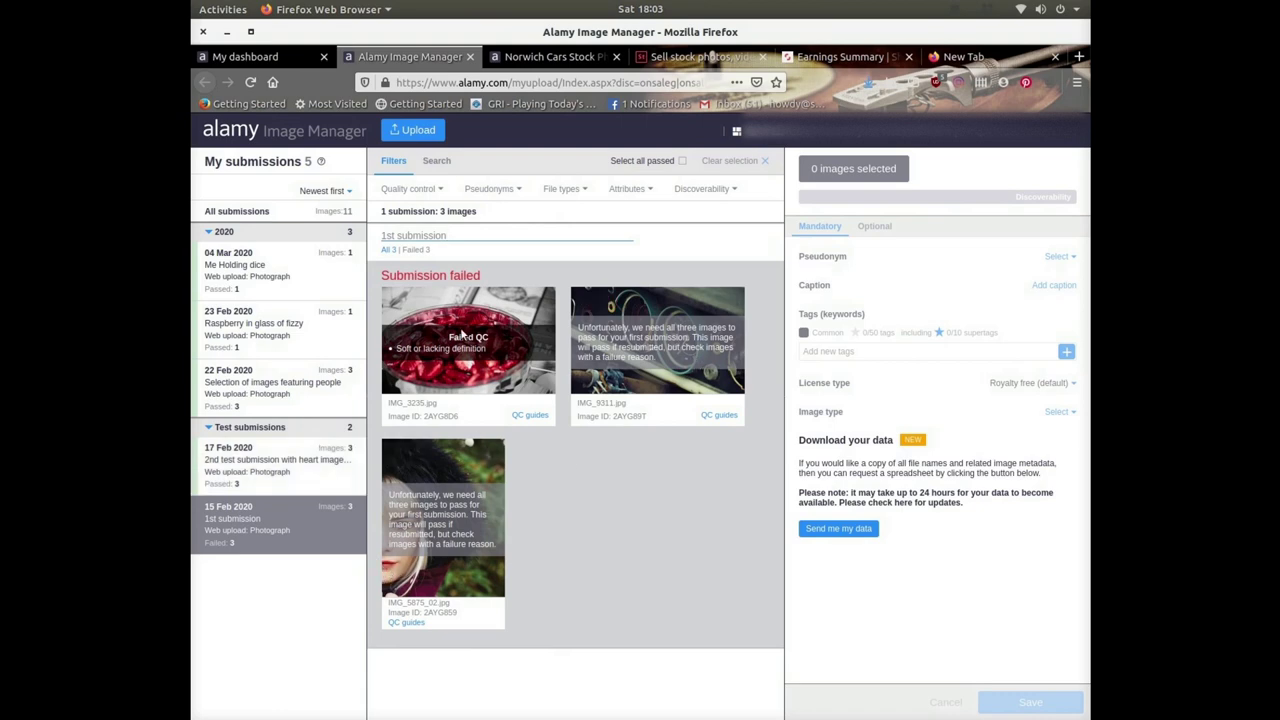
left_click(243, 476)
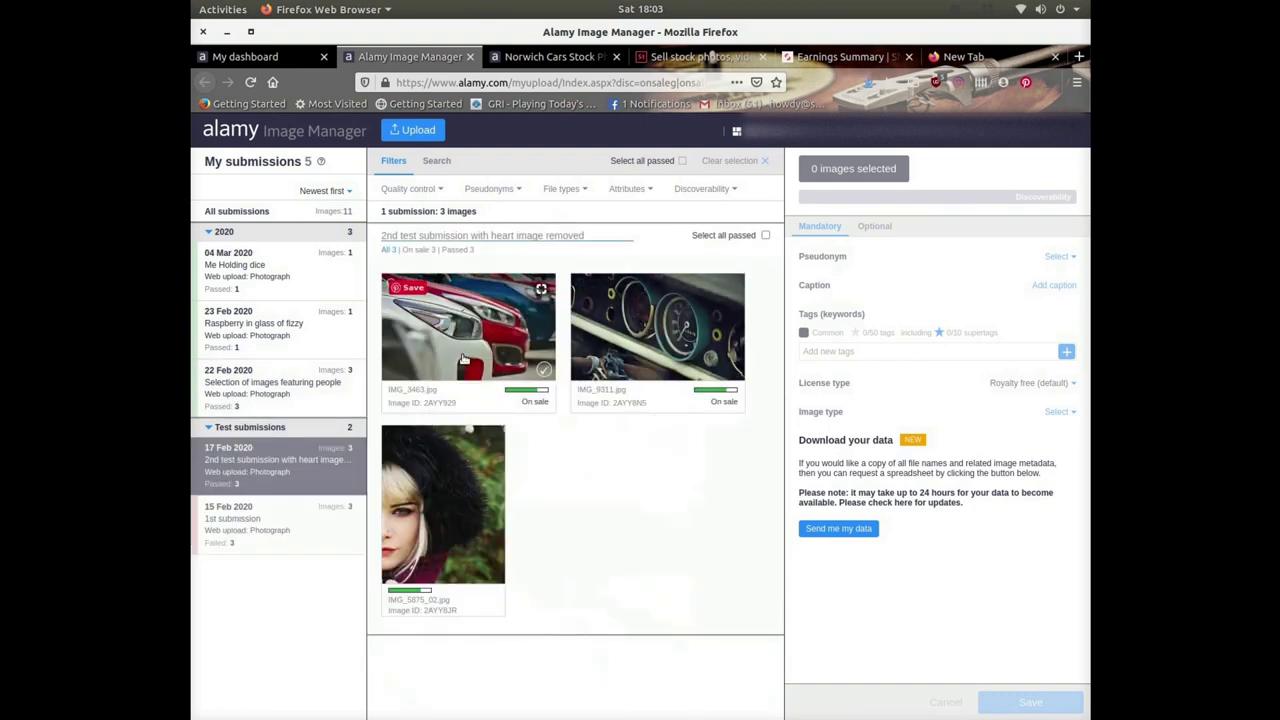
left_click(463, 358)
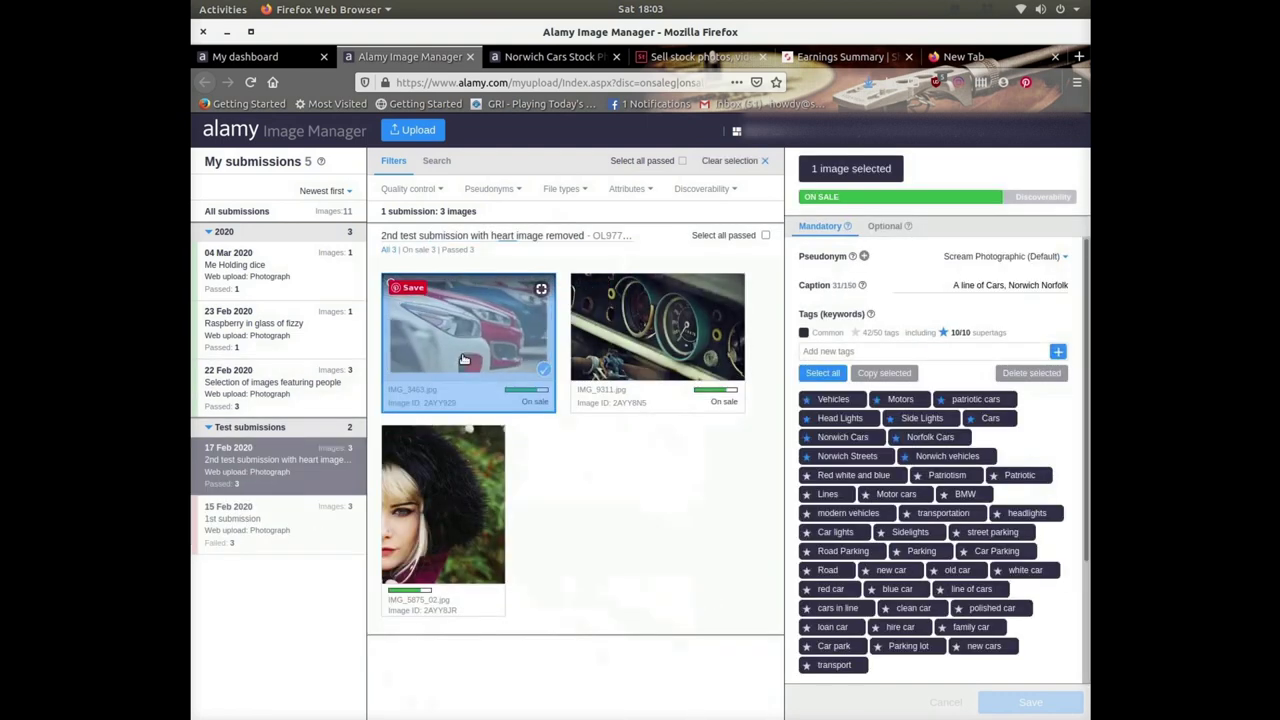
left_click(537, 56)
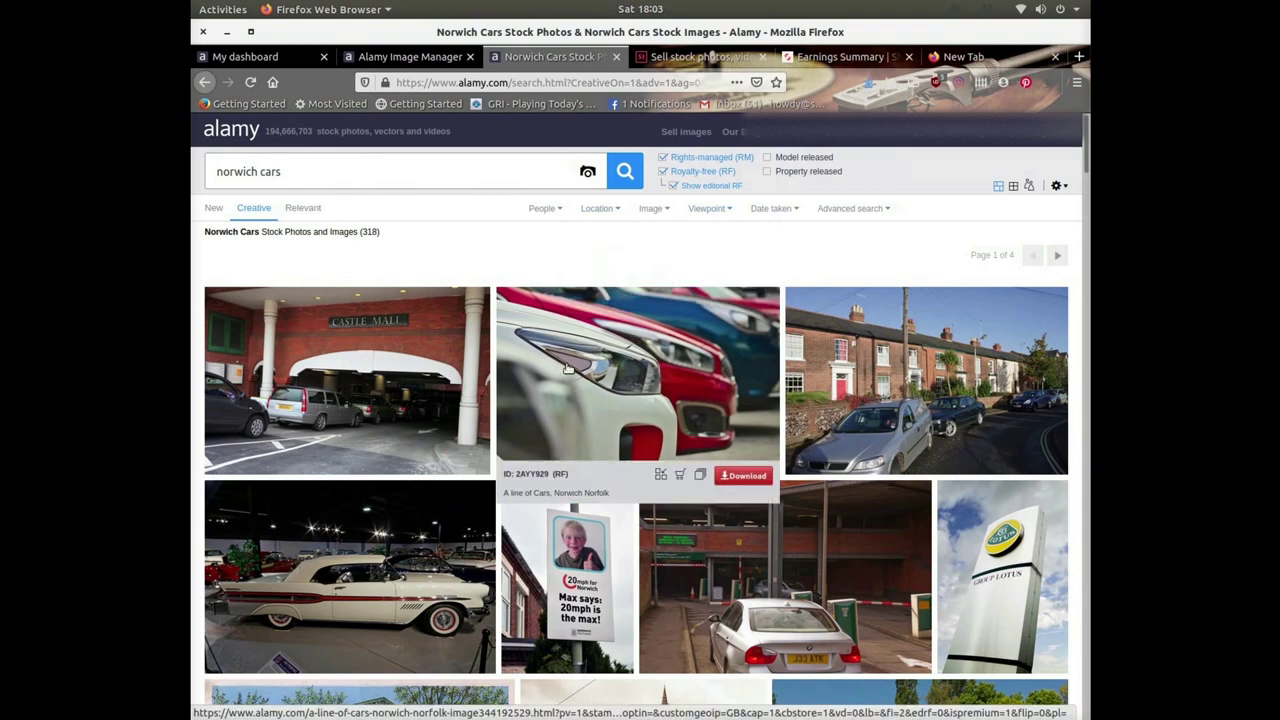
left_click(405, 56)
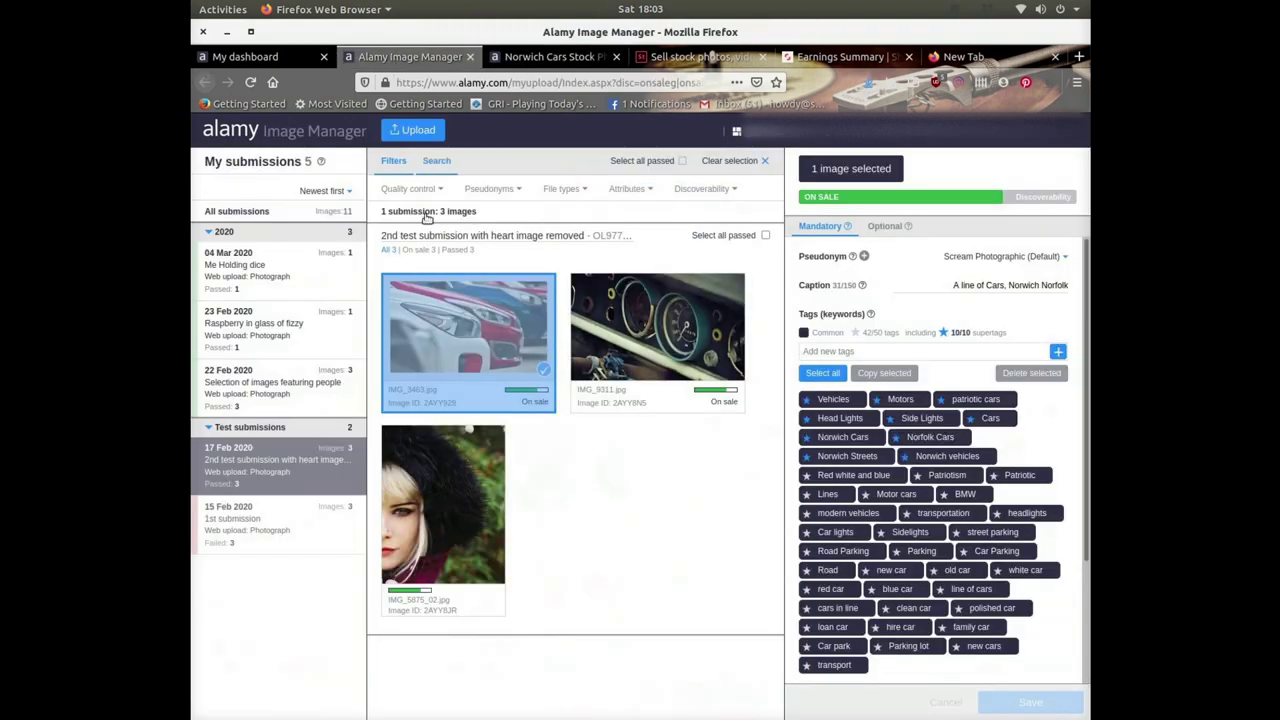
left_click(227, 58)
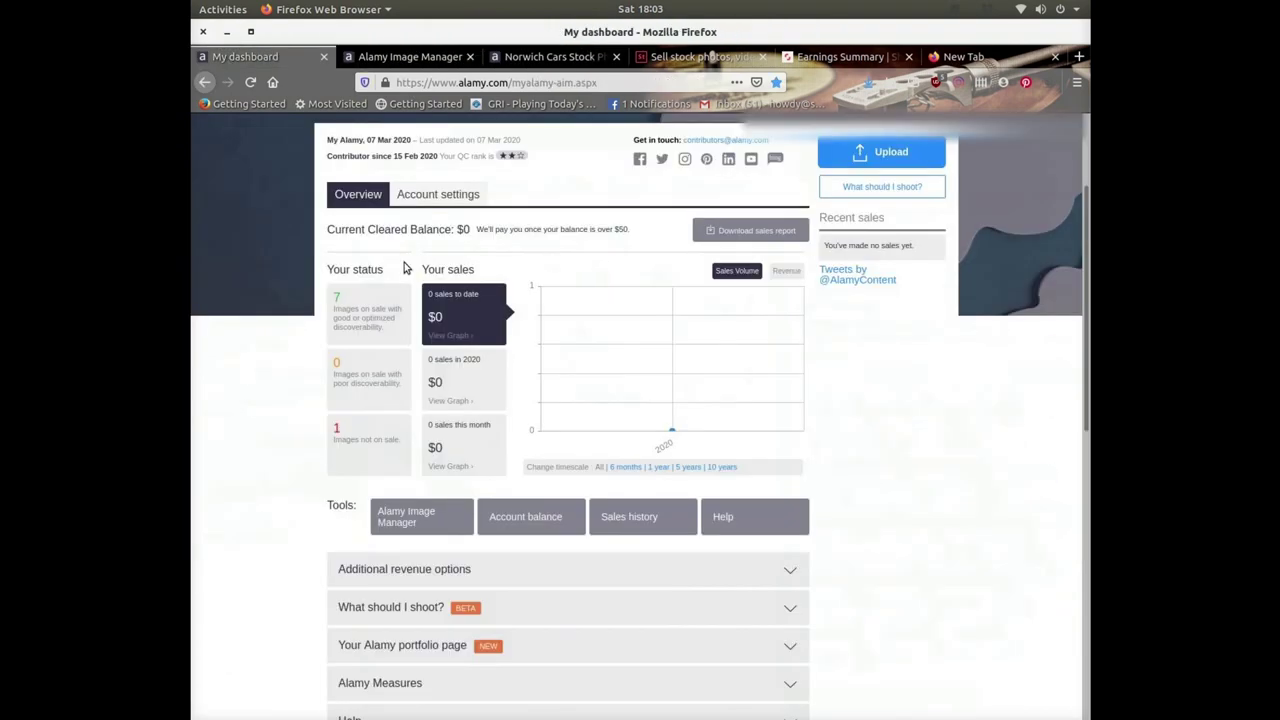
Open the images not on sale from the dashboard, clear all filters and select the dice image in "Me Holding dice".
left_click(366, 440)
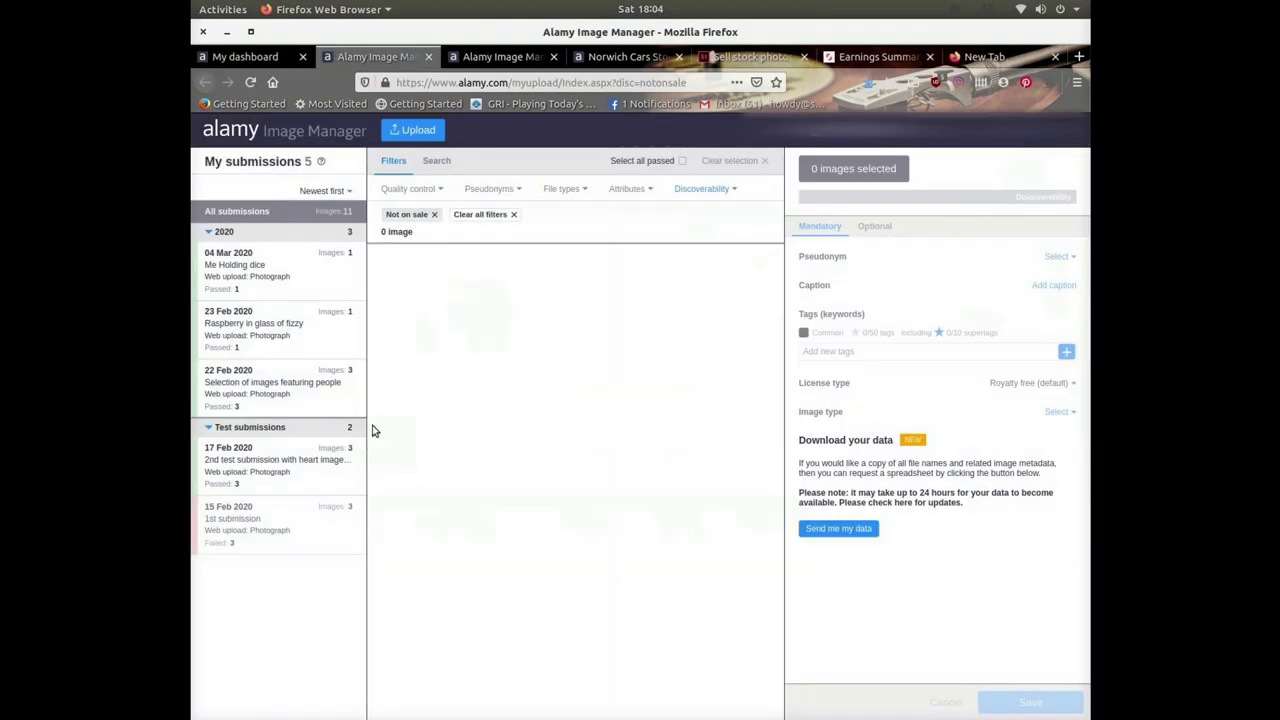
left_click(512, 216)
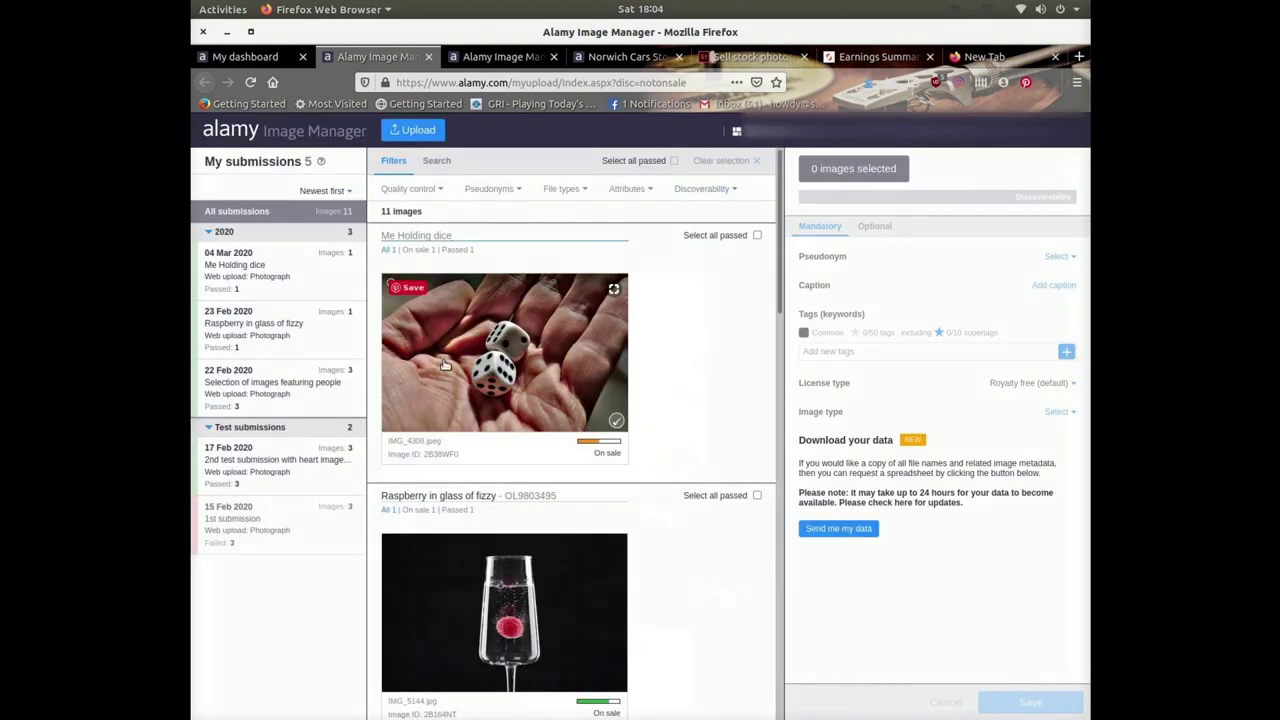
left_click(442, 365)
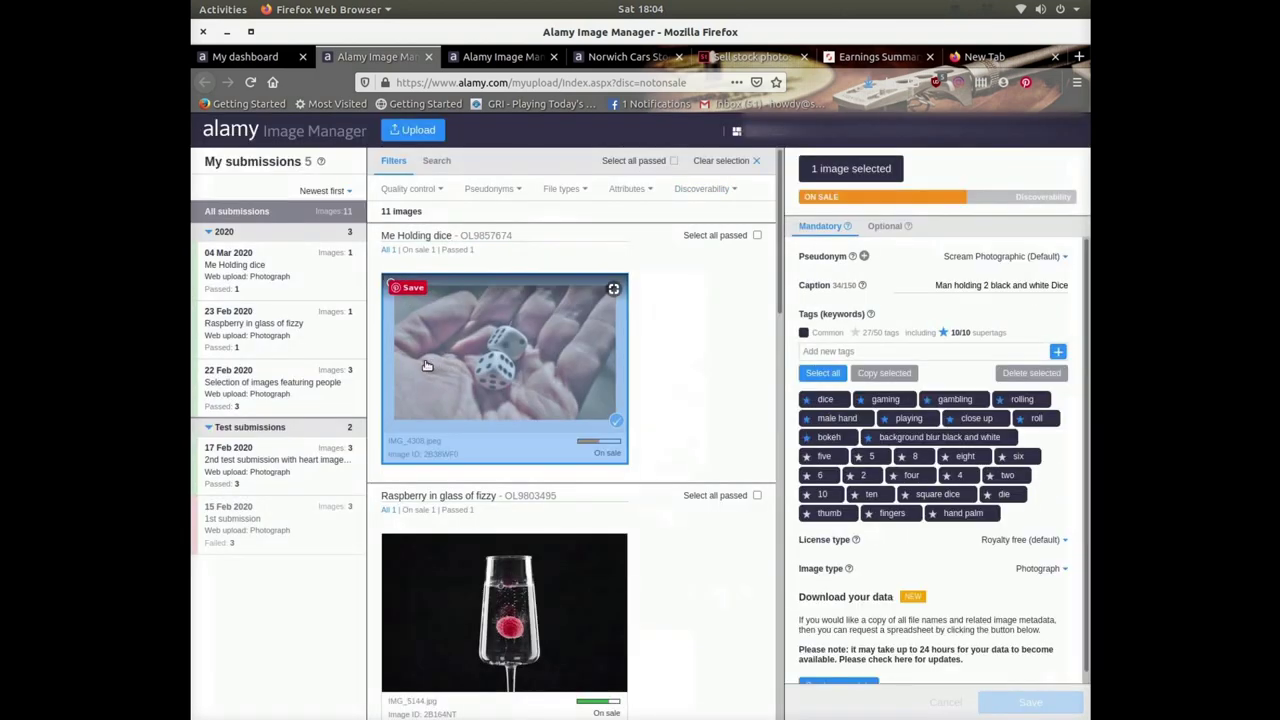
Copy and delete all tags of the dice image and clear its caption.
left_click(823, 373)
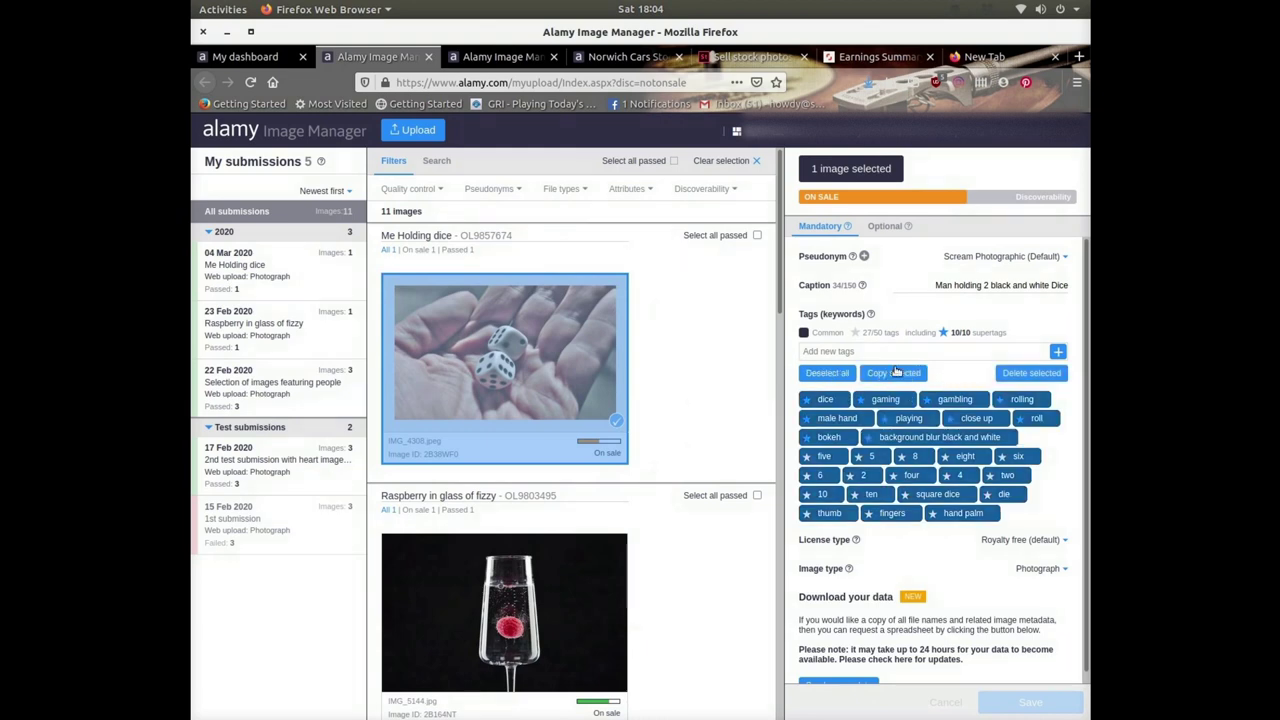
left_click(1041, 375)
left_click(788, 452)
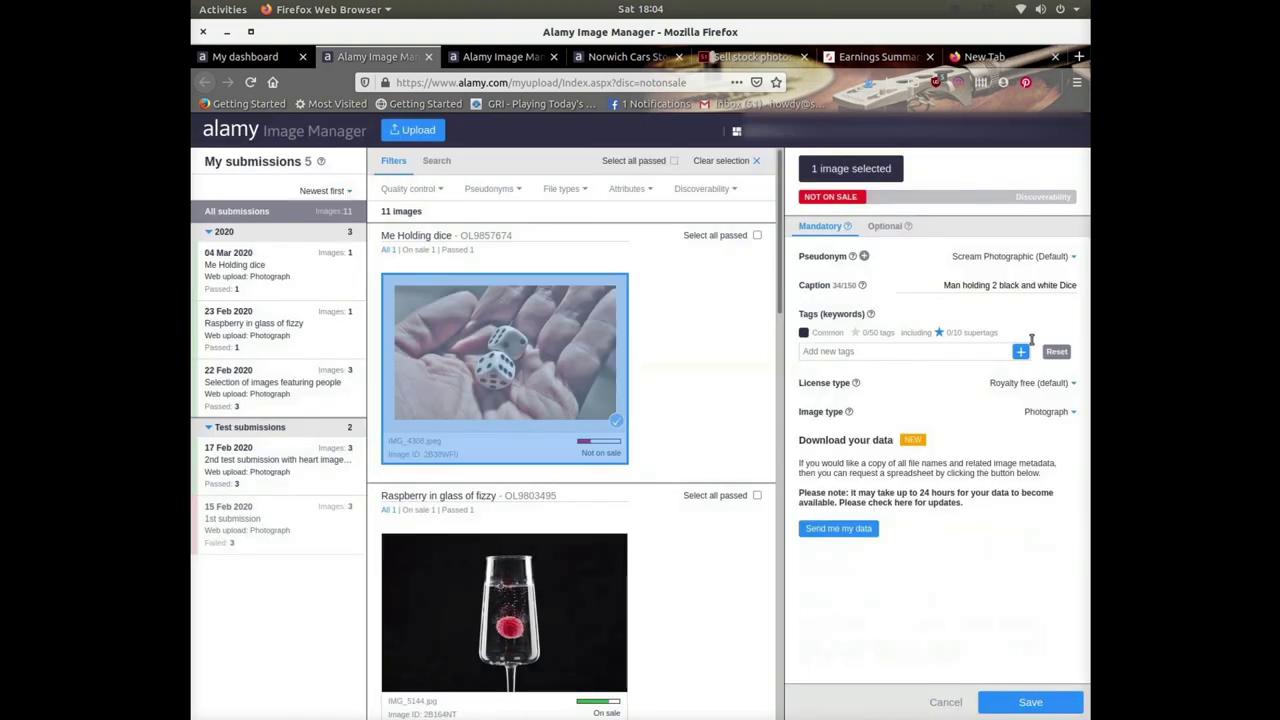
triple_click(945, 285)
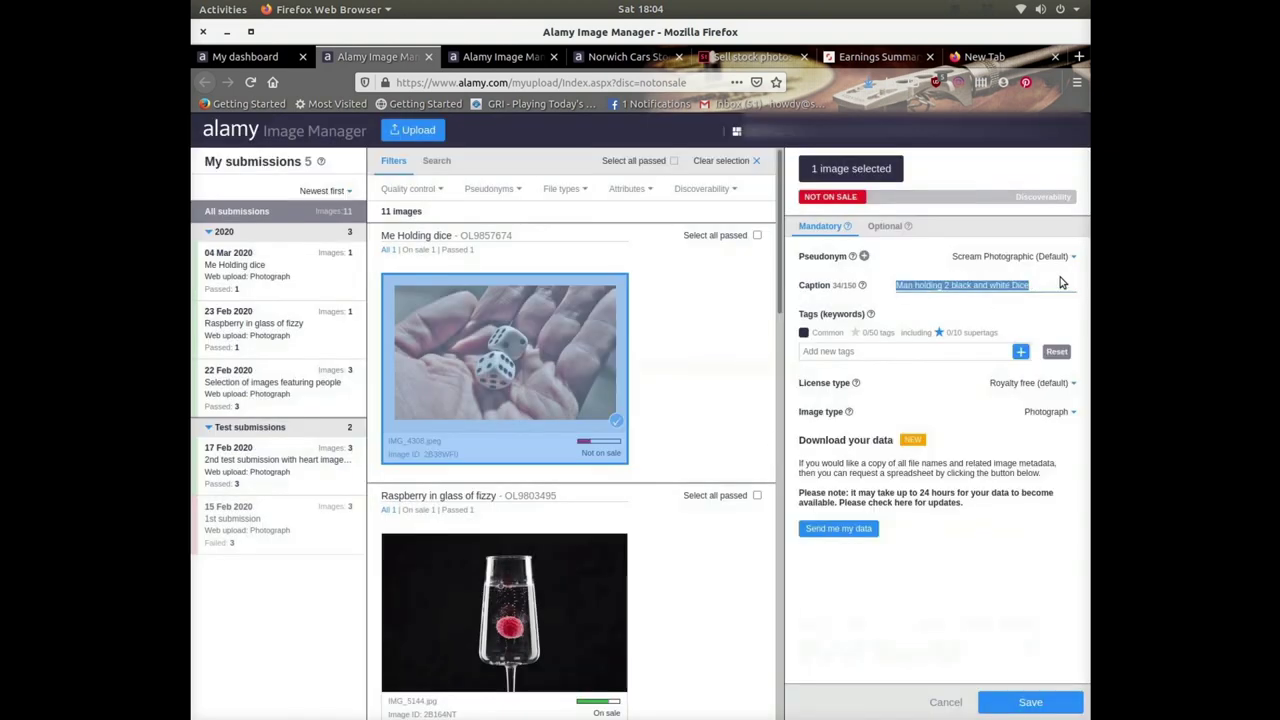
key("BackSpace")
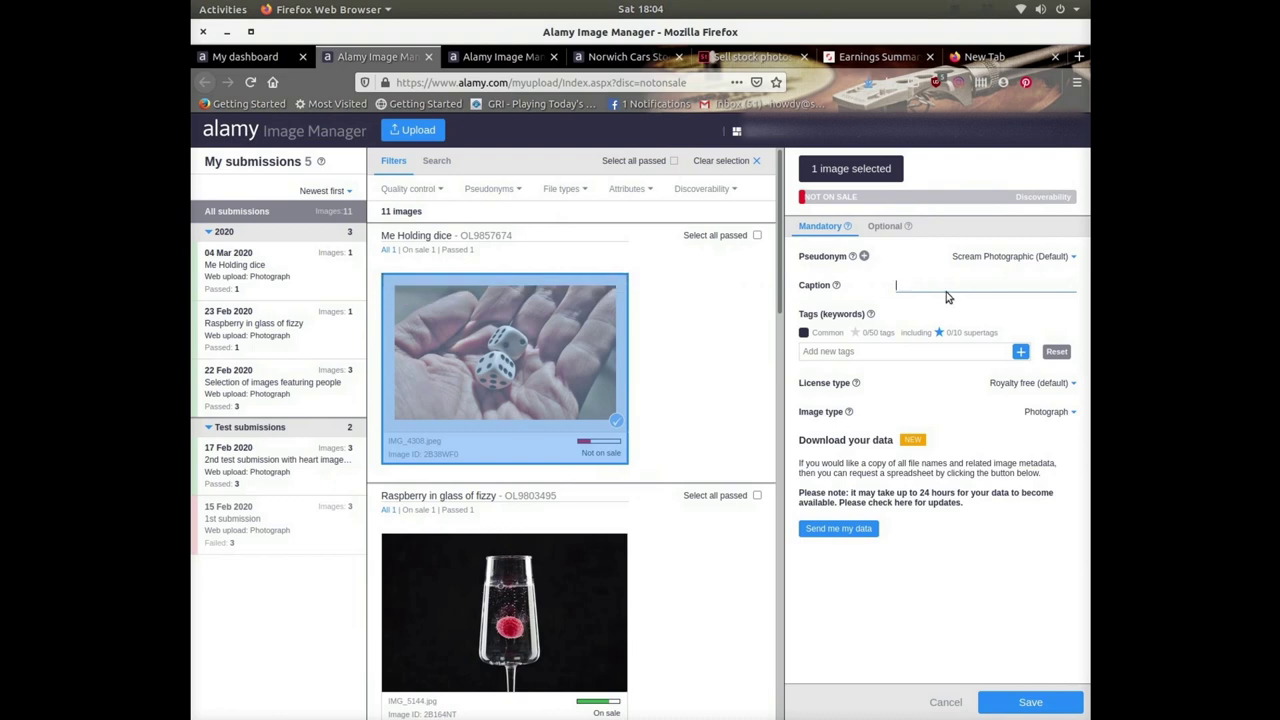
Keep the default pseudonym and caption the dice image "Man holding 2 black and white dice", correcting the spelling.
left_click(1072, 257)
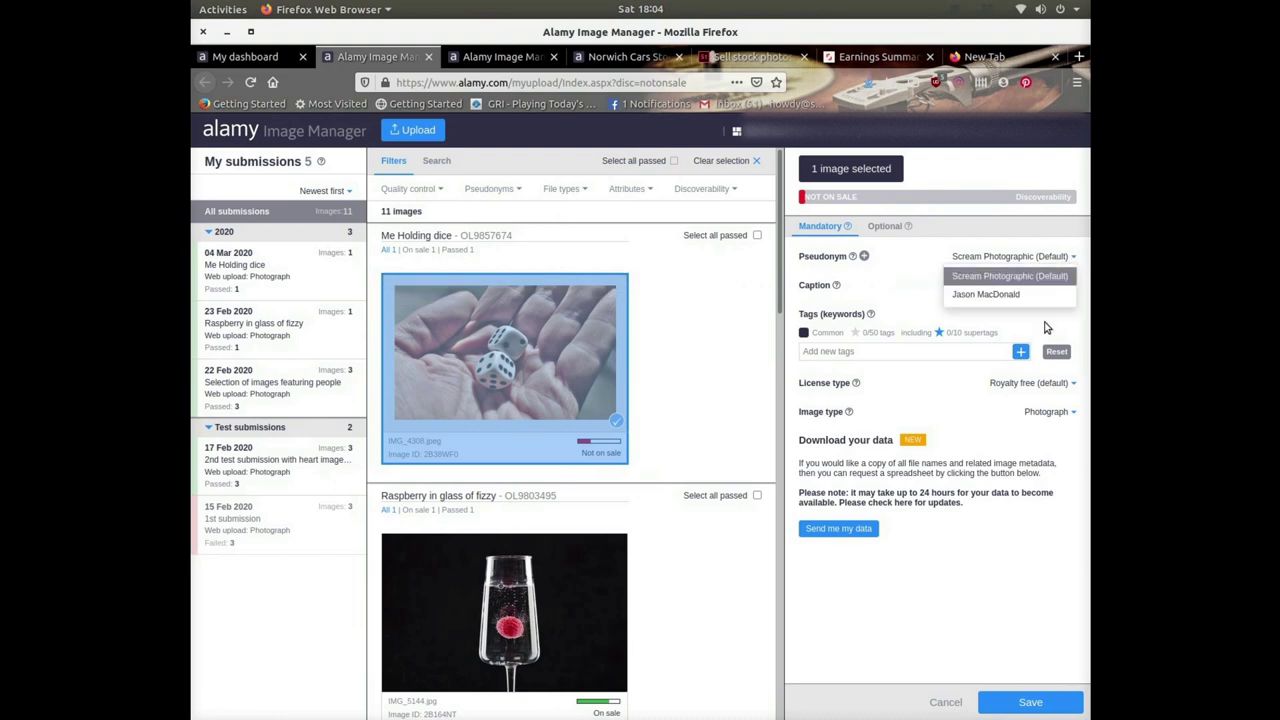
left_click(915, 254)
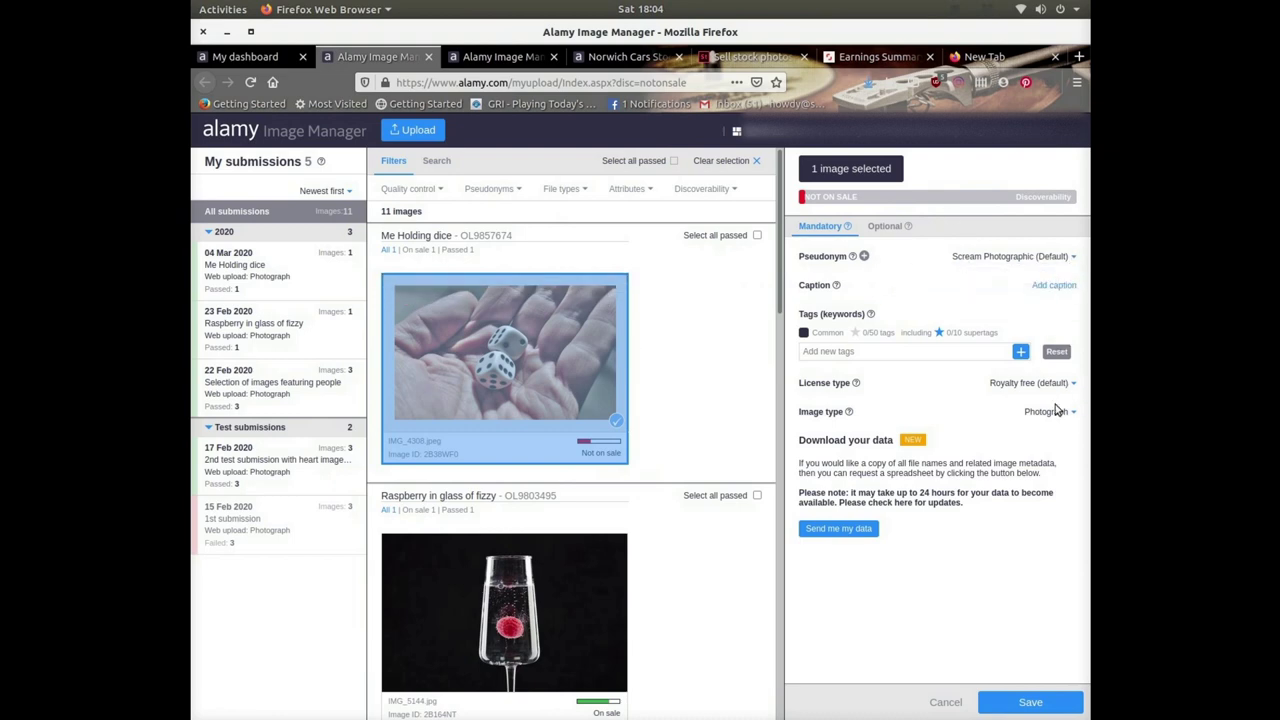
left_click(1045, 286)
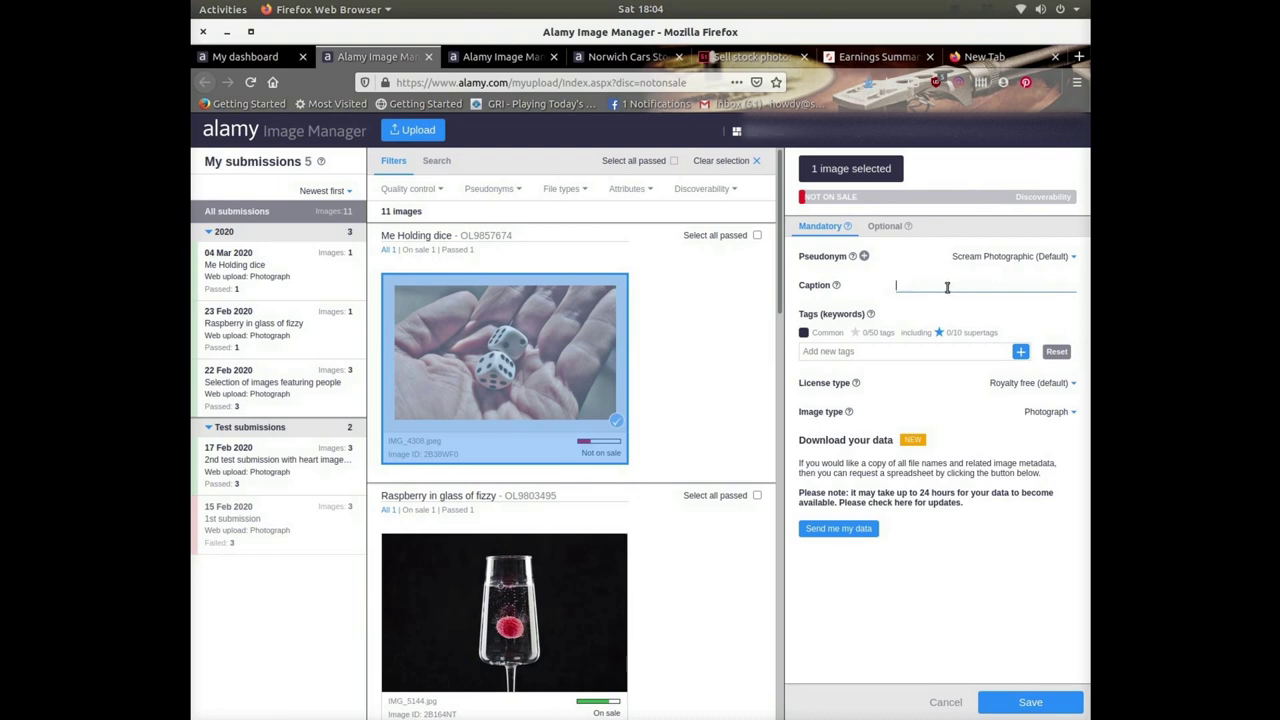
type("Man hol")
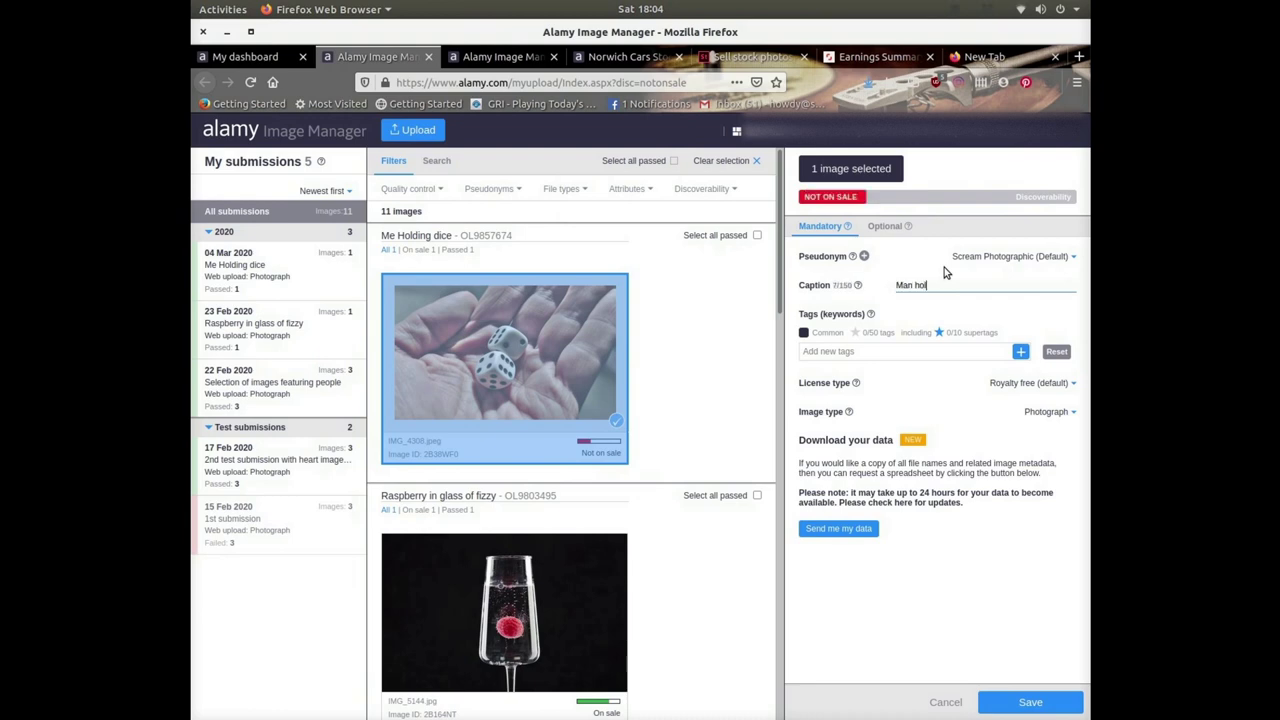
type("ding 2 blakc and whit edice")
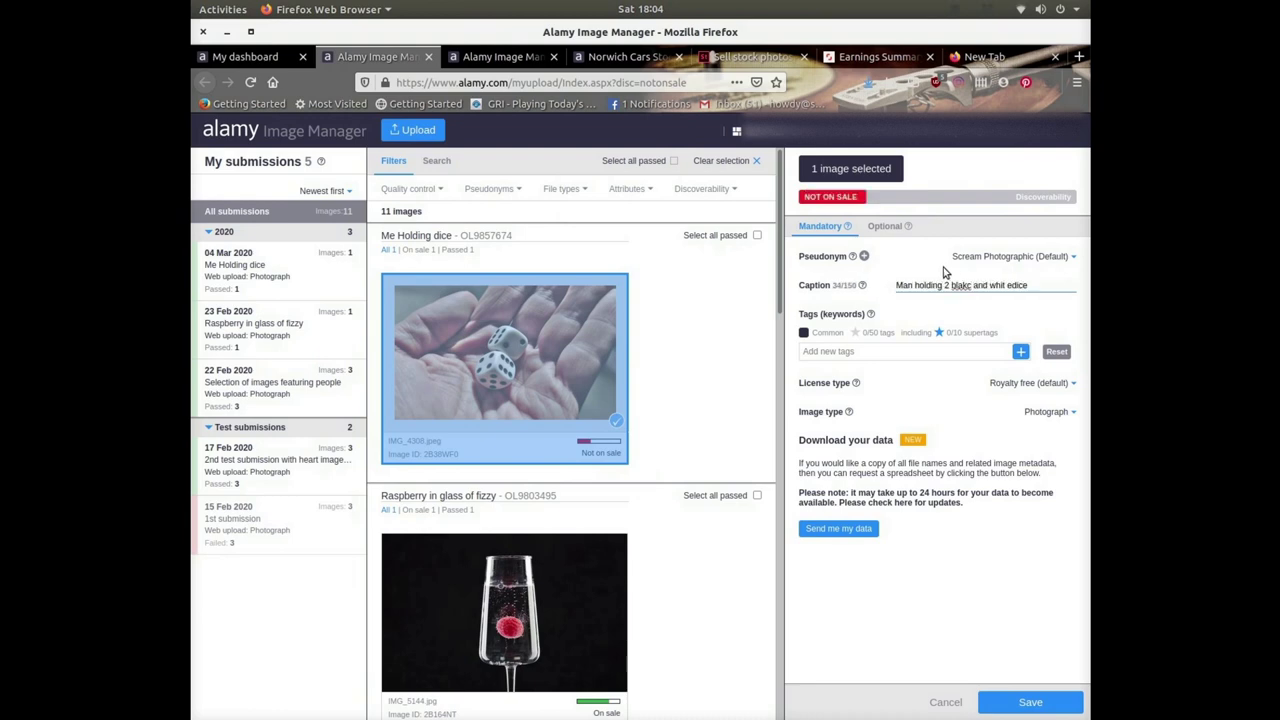
right_click(961, 285)
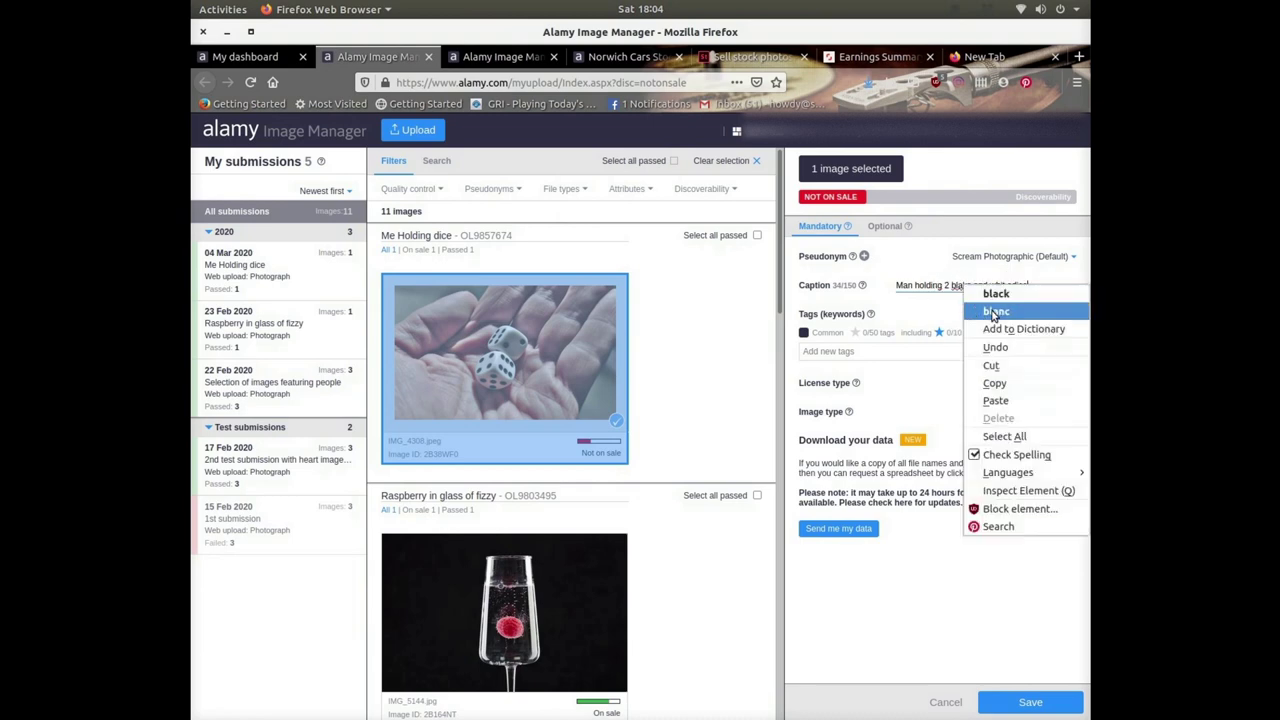
left_click(996, 294)
right_click(1020, 285)
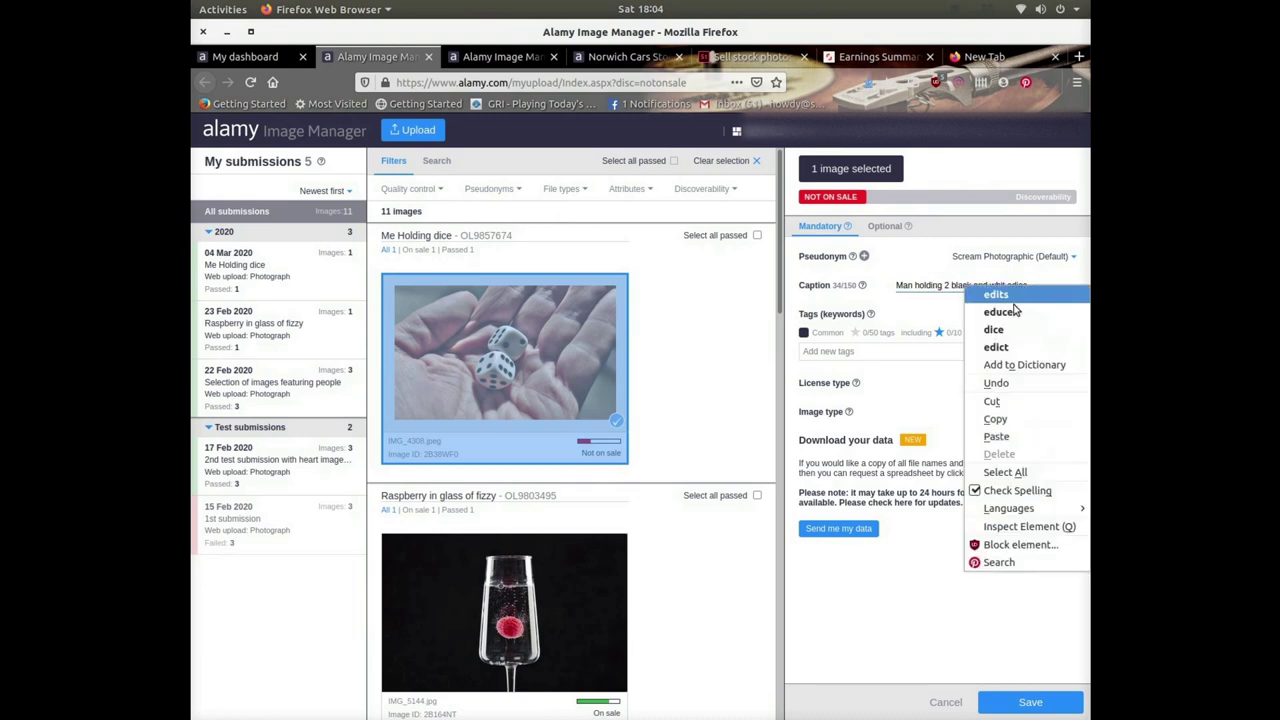
left_click(994, 329)
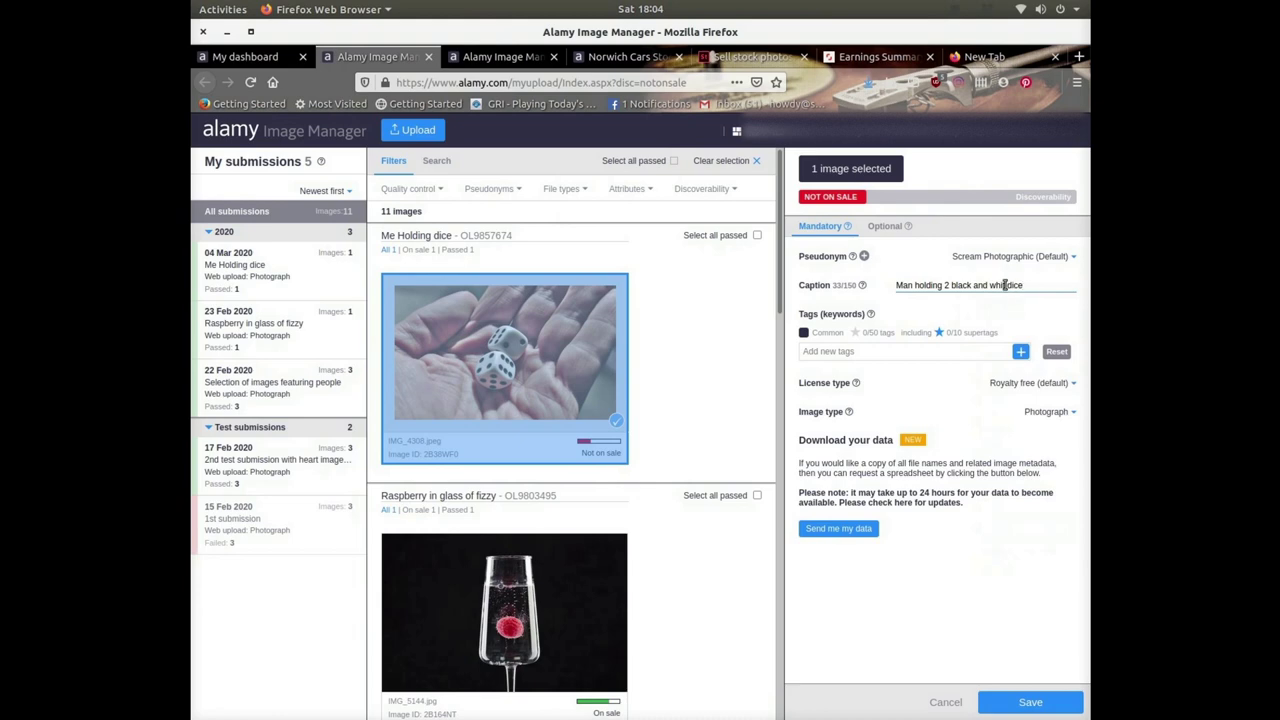
type("e")
Paste the copied comma-separated keywords back as tags for the dice image.
left_click(840, 351)
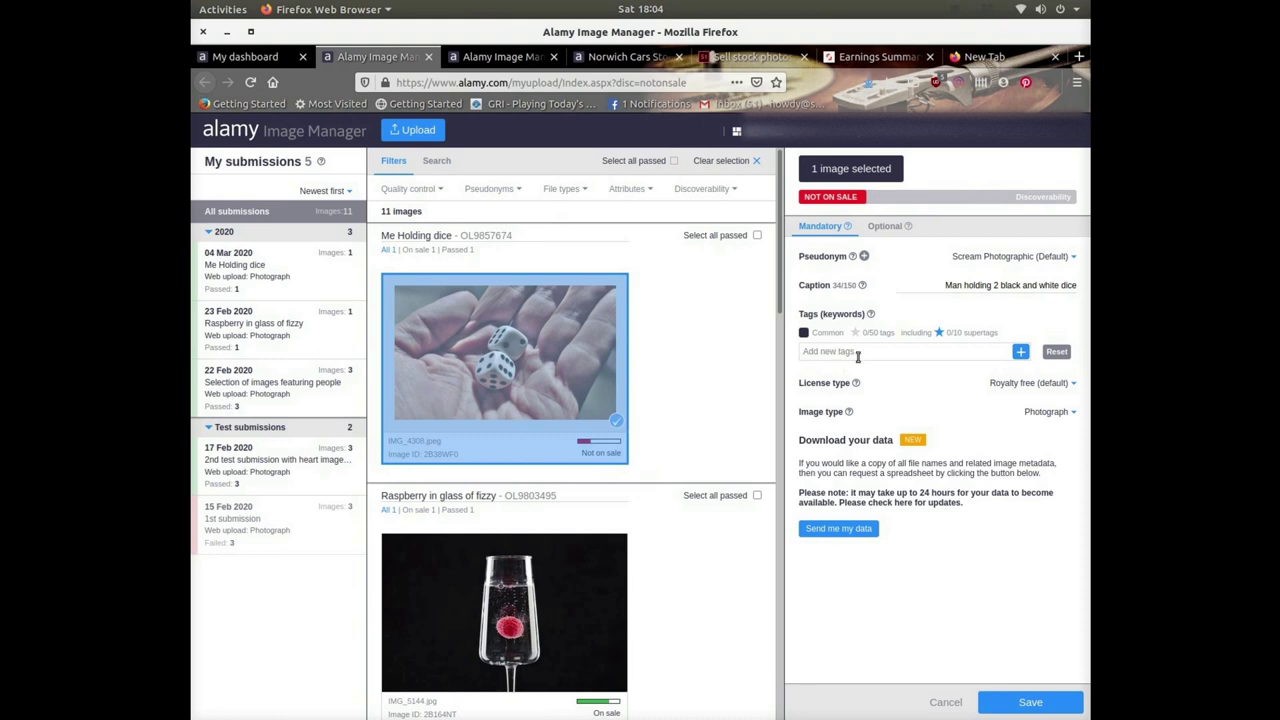
right_click(864, 351)
left_click(840, 358)
right_click(857, 353)
left_click(888, 418)
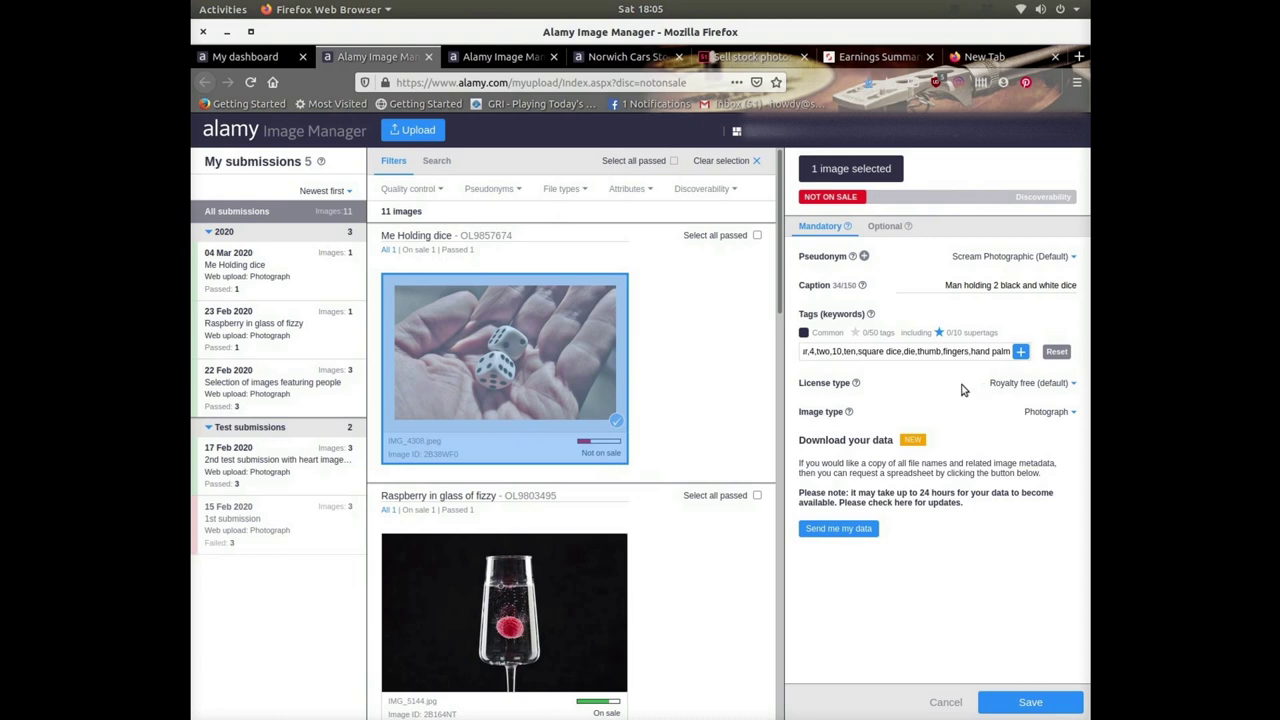
key("Return")
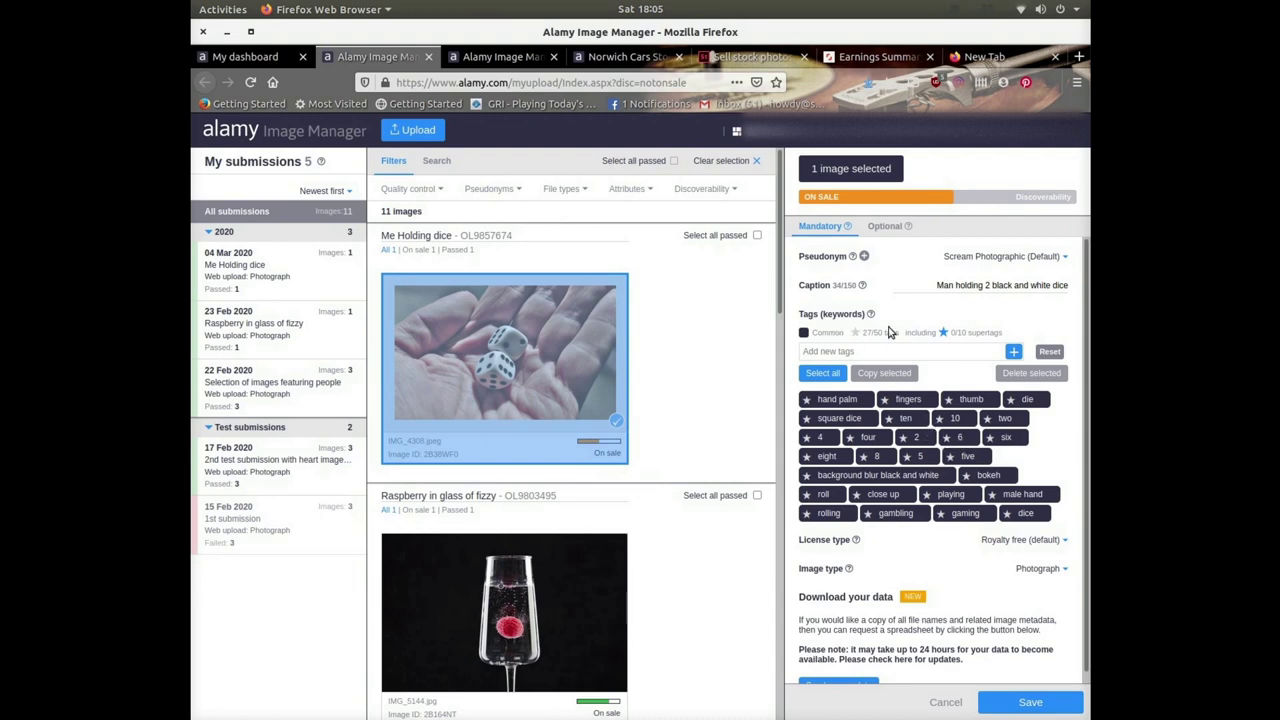
Replace the tag "background blur black and white" with two separate tags, "background blur" and "black and white".
mouse_move(860, 281)
left_click(845, 354)
left_click(886, 477)
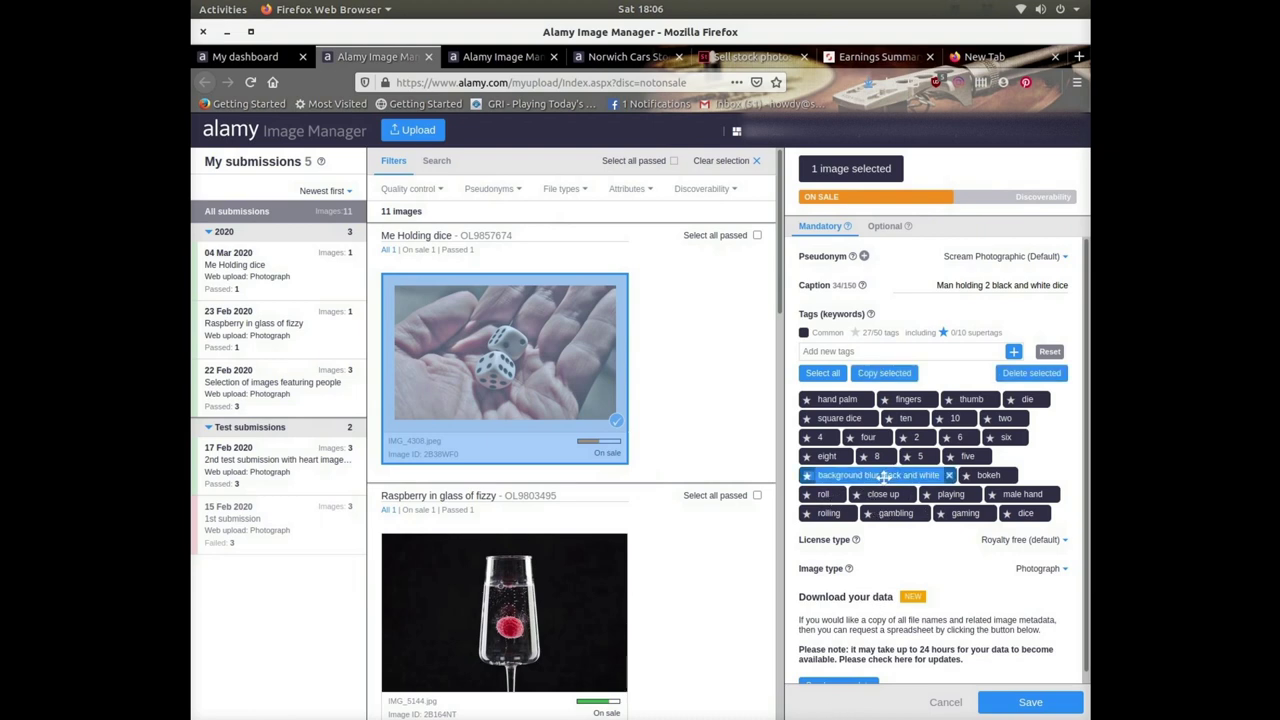
left_click(1058, 378)
type("background bl")
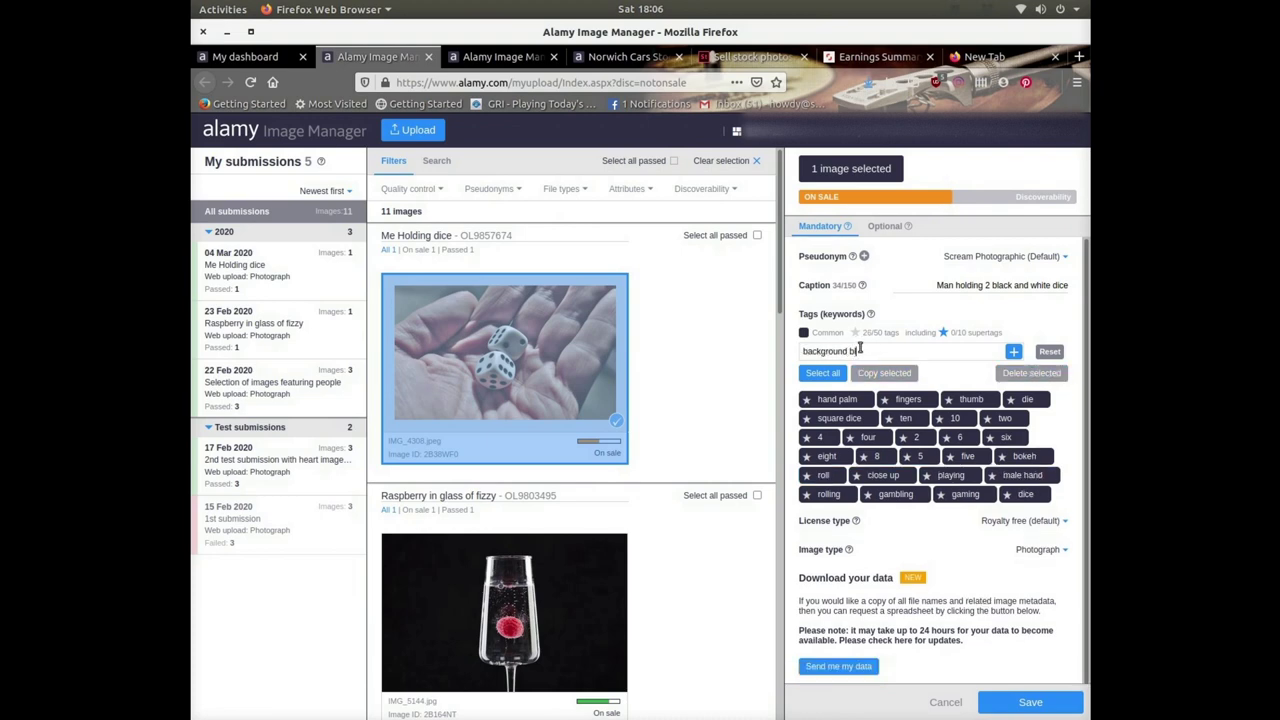
type("ur")
key("Return")
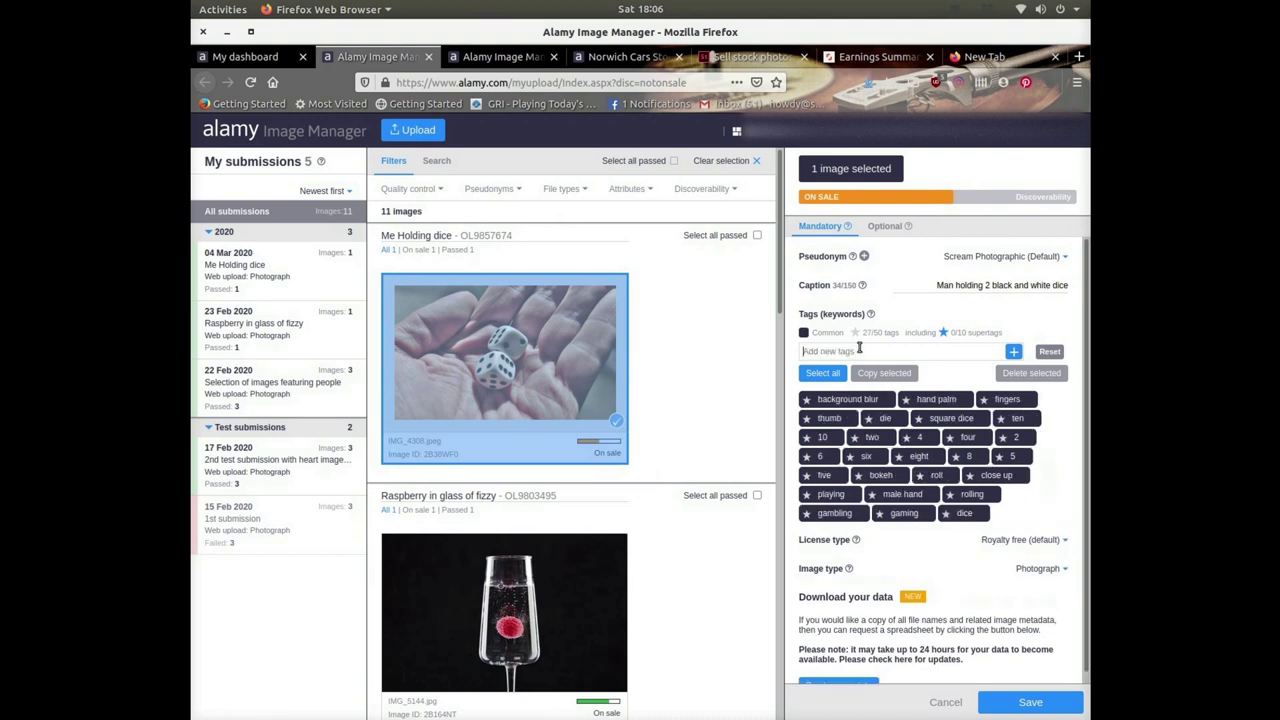
type("black and white")
key("Return")
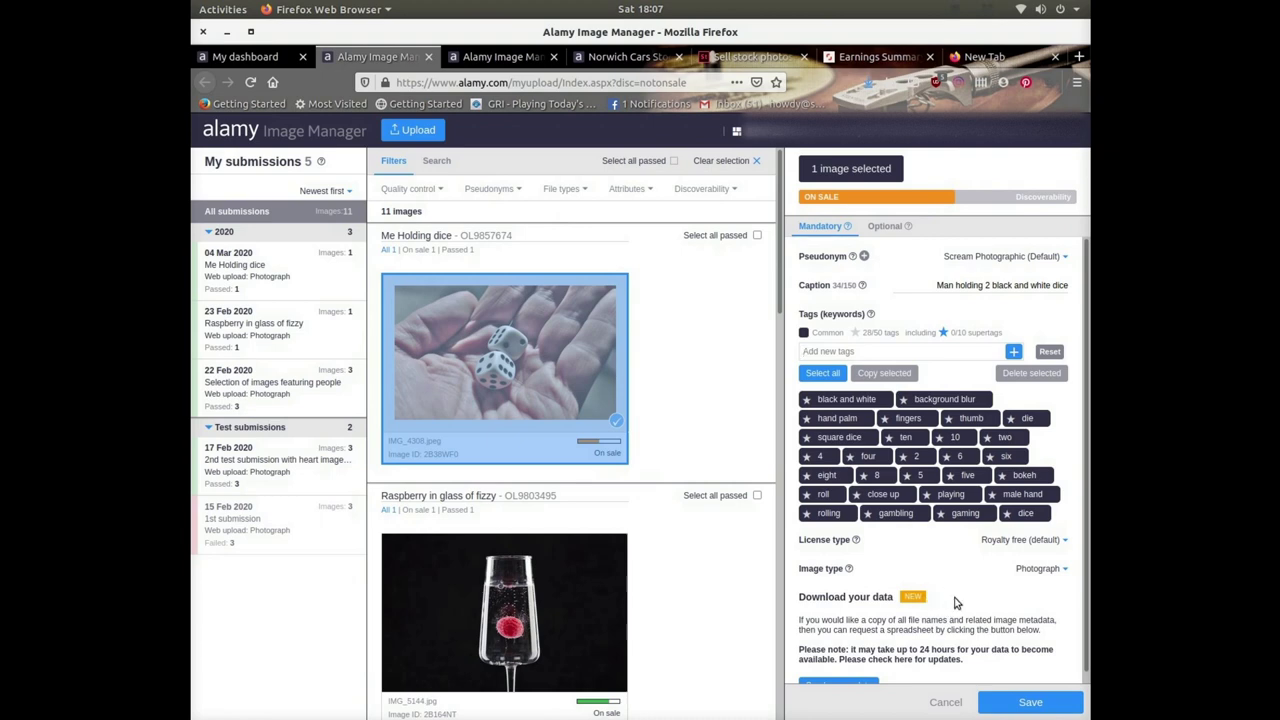
Mark dice, gaming, gambling, rolling, male hand, playing, close up, roll, square dice, and black and white as supertags.
scroll(920, 355, "down", 2)
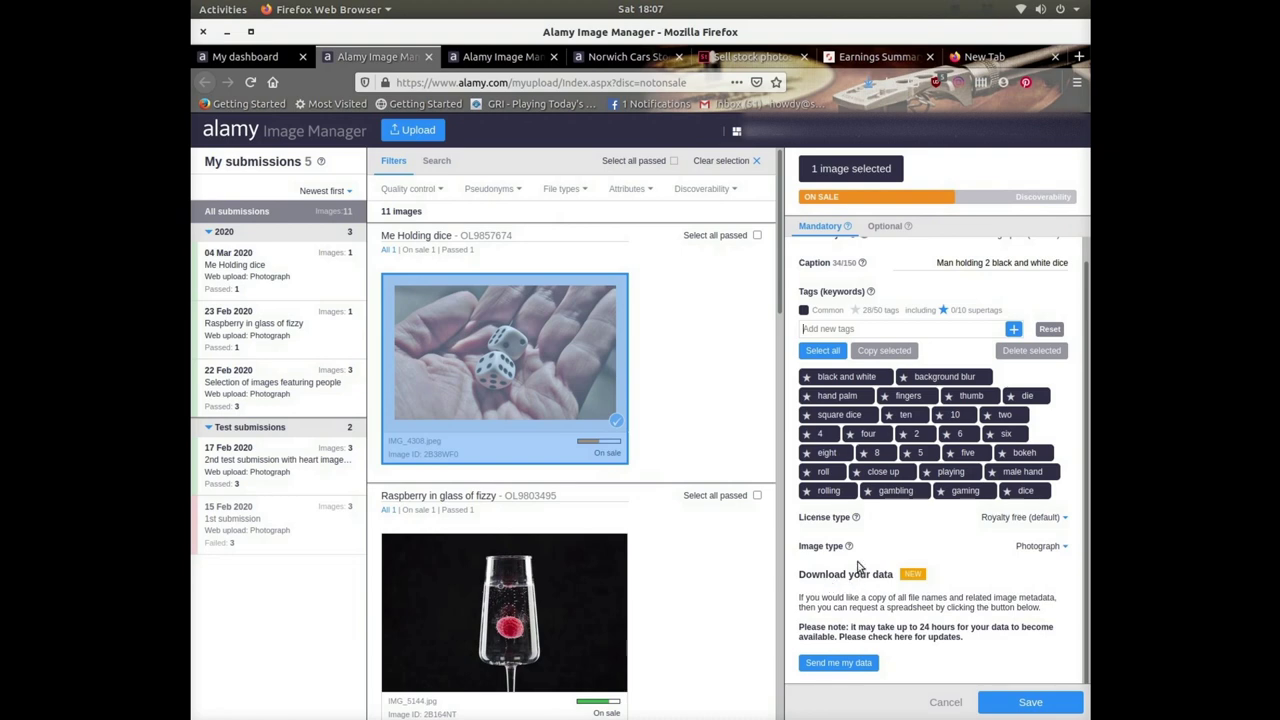
mouse_move(850, 545)
left_click(1006, 491)
left_click(805, 492)
left_click(806, 472)
left_click(806, 415)
left_click(807, 377)
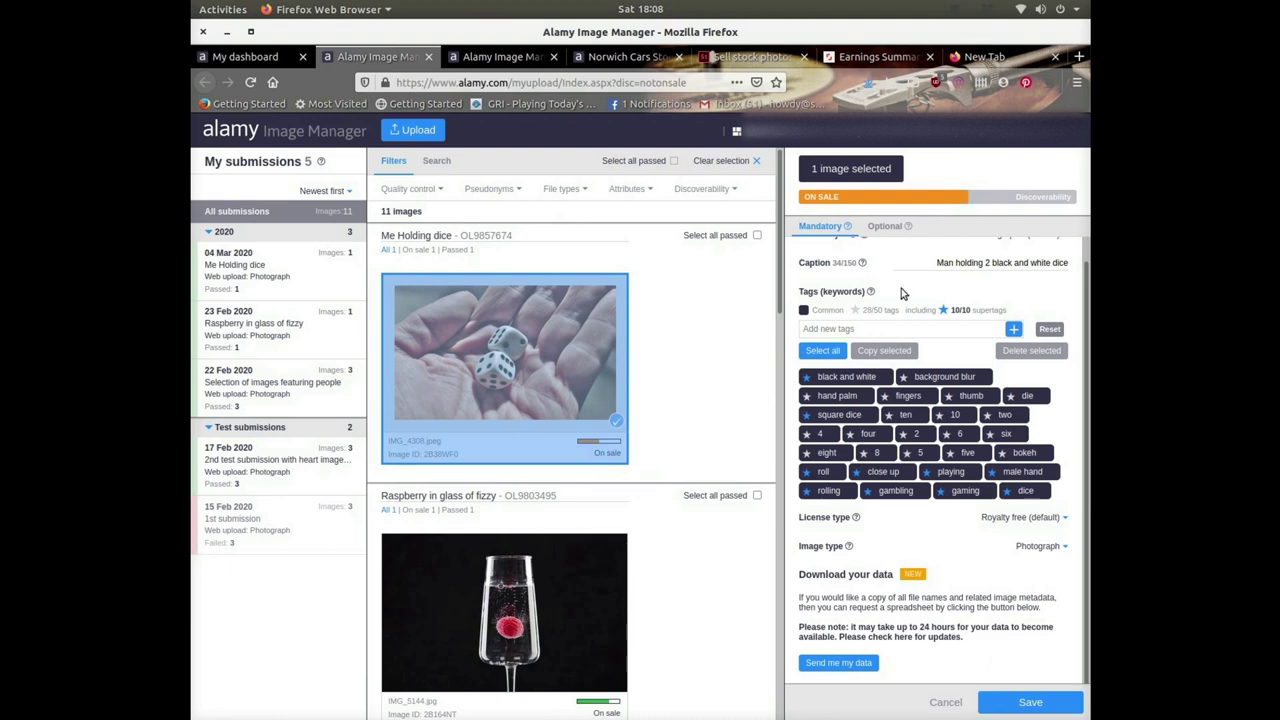
Open the dice image's optional details and select the Location text.
left_click(884, 228)
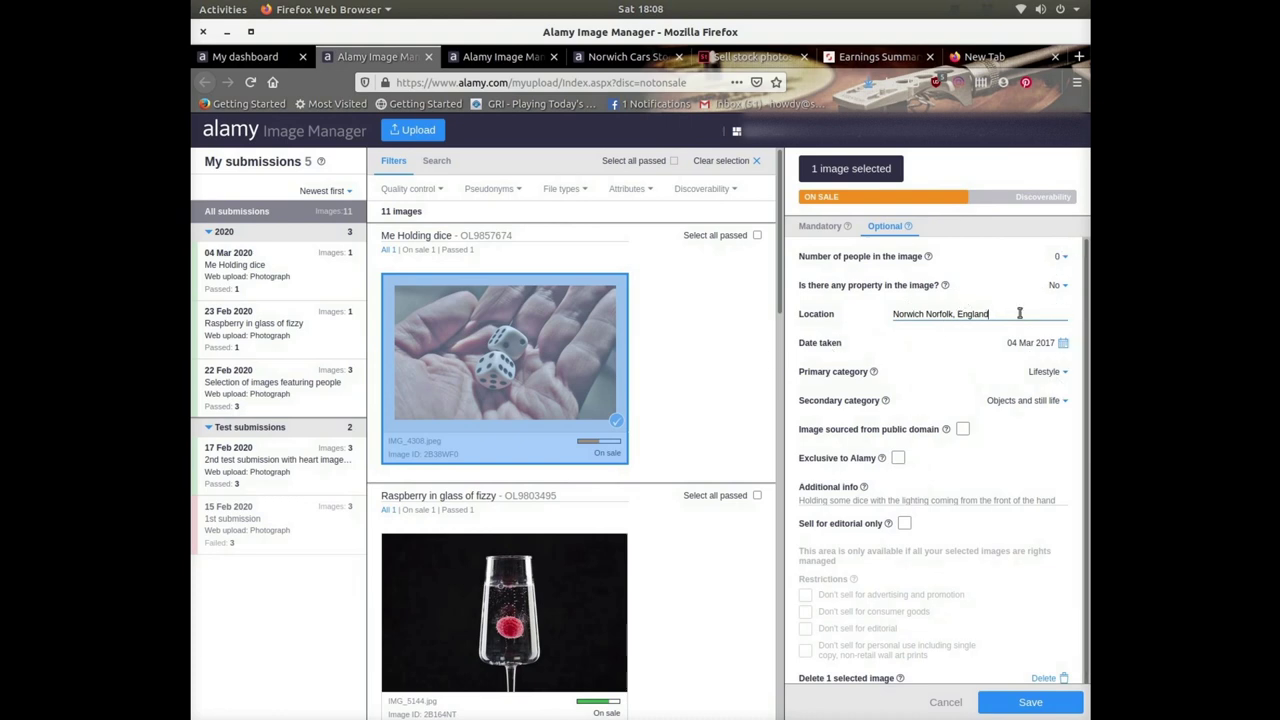
left_click_drag(1020, 313, 709, 317)
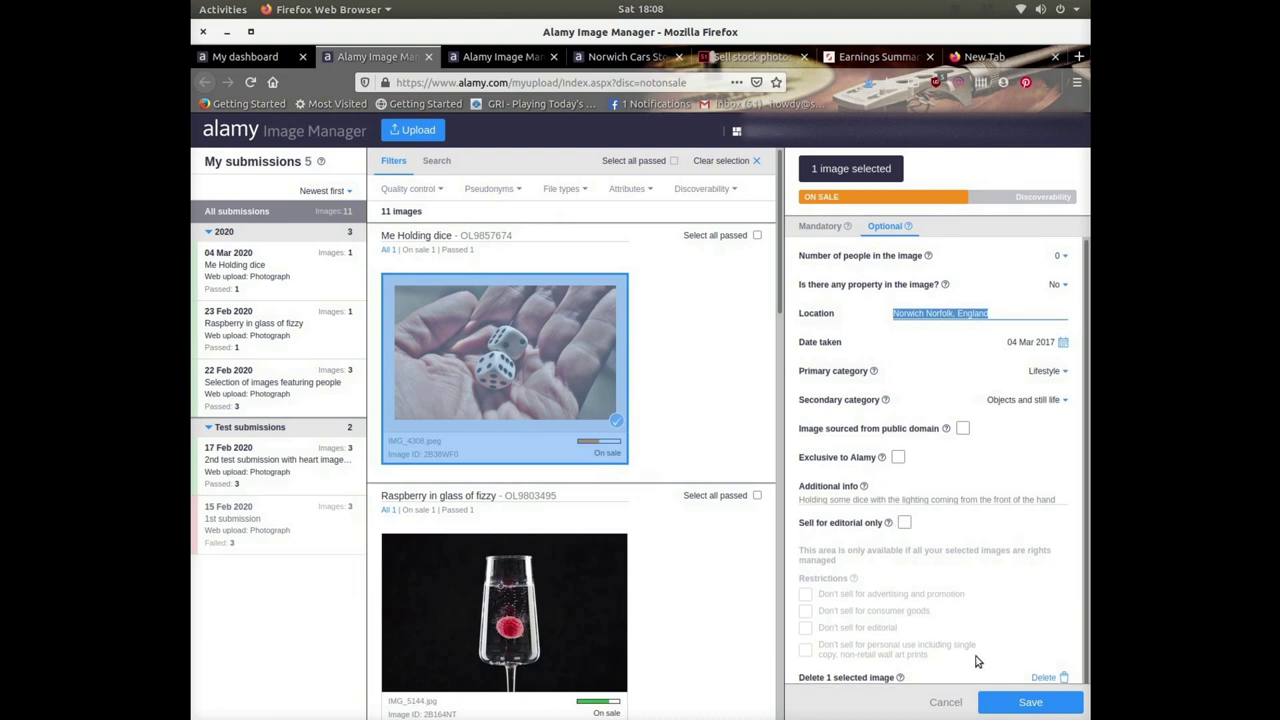
Save the dice image's optional details, keeping Norwich Norfolk, England as the location.
scroll(975, 645, "down", 1)
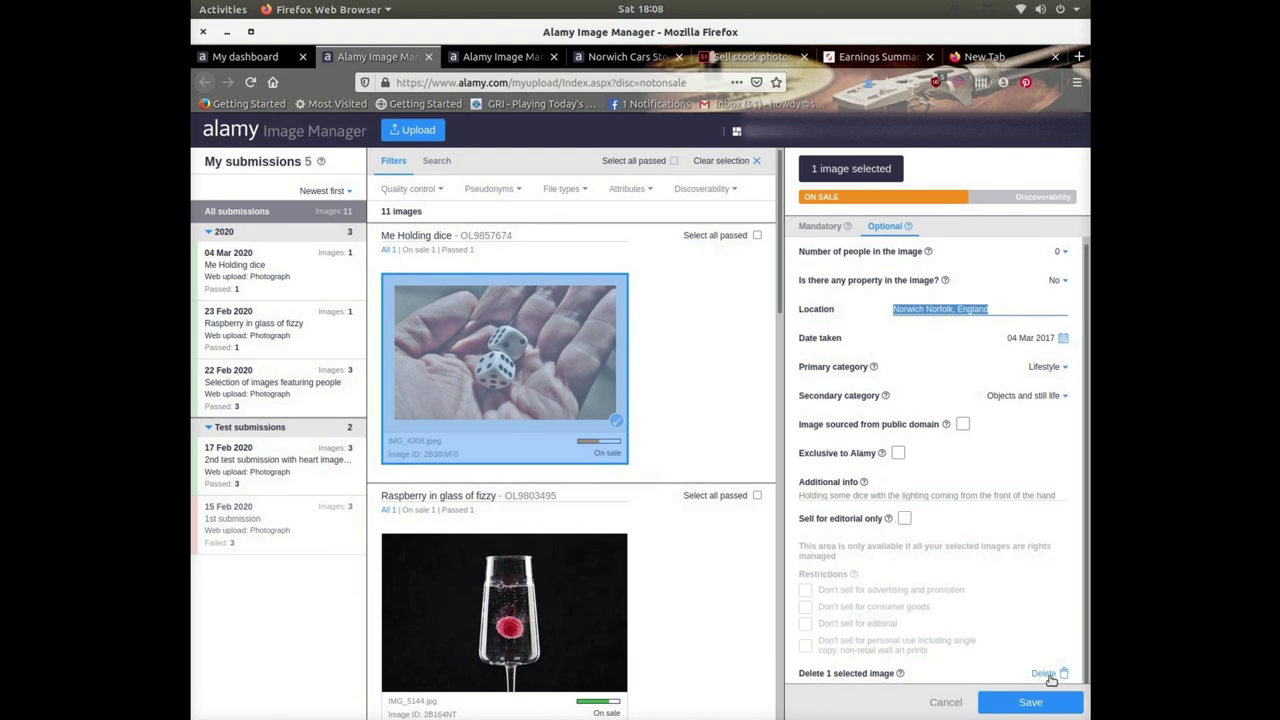
left_click(1036, 705)
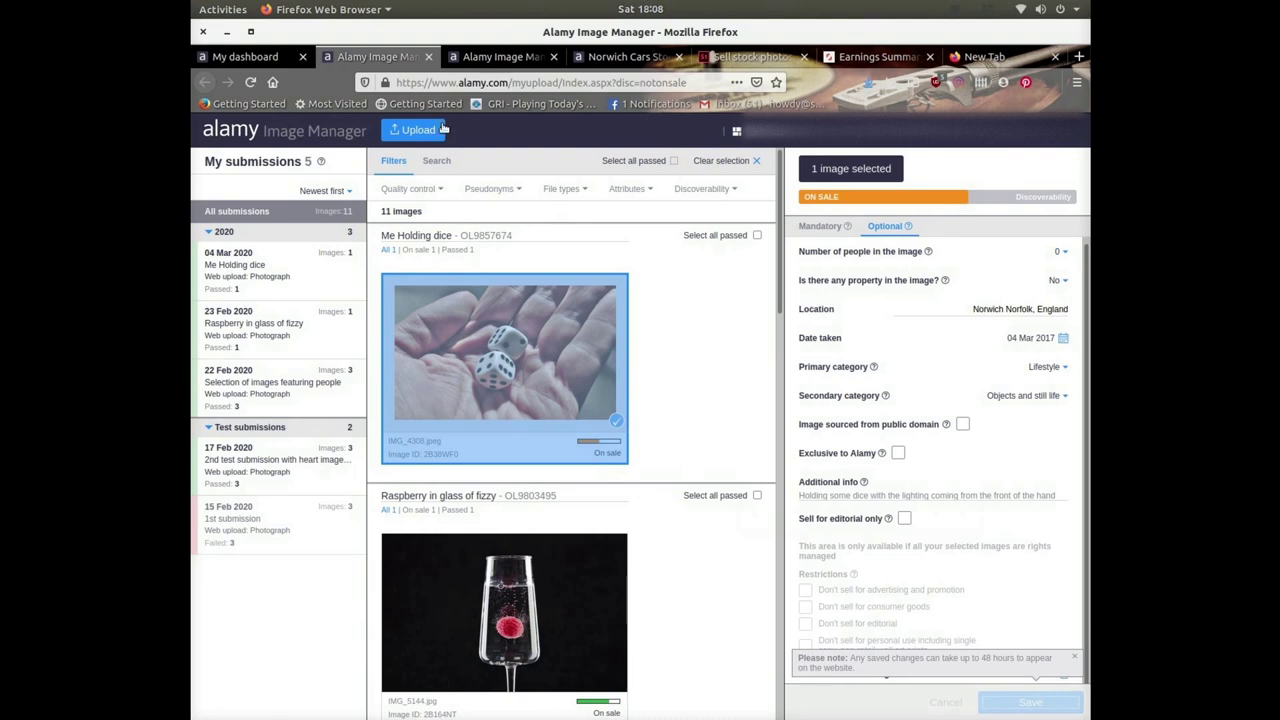
Examine the line-of-cars image's caption and tags, and compare its placement in Alamy's "norwich cars" search results.
left_click(458, 57)
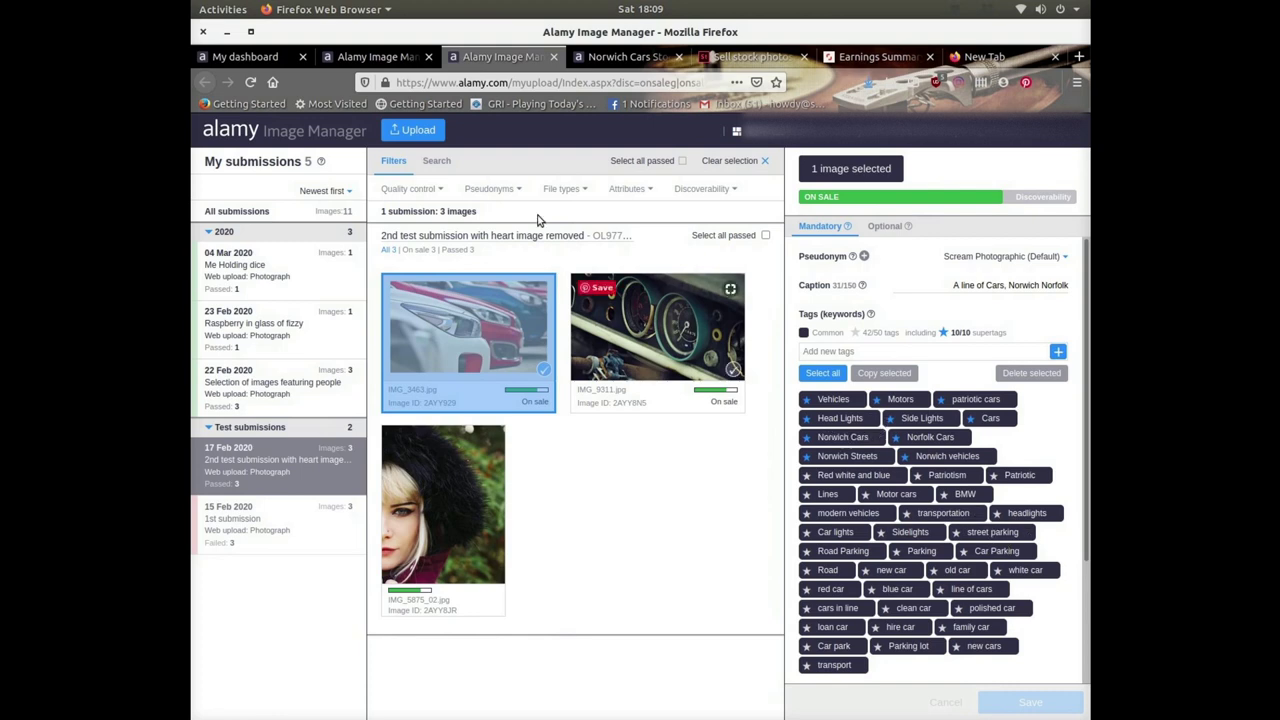
left_click(628, 56)
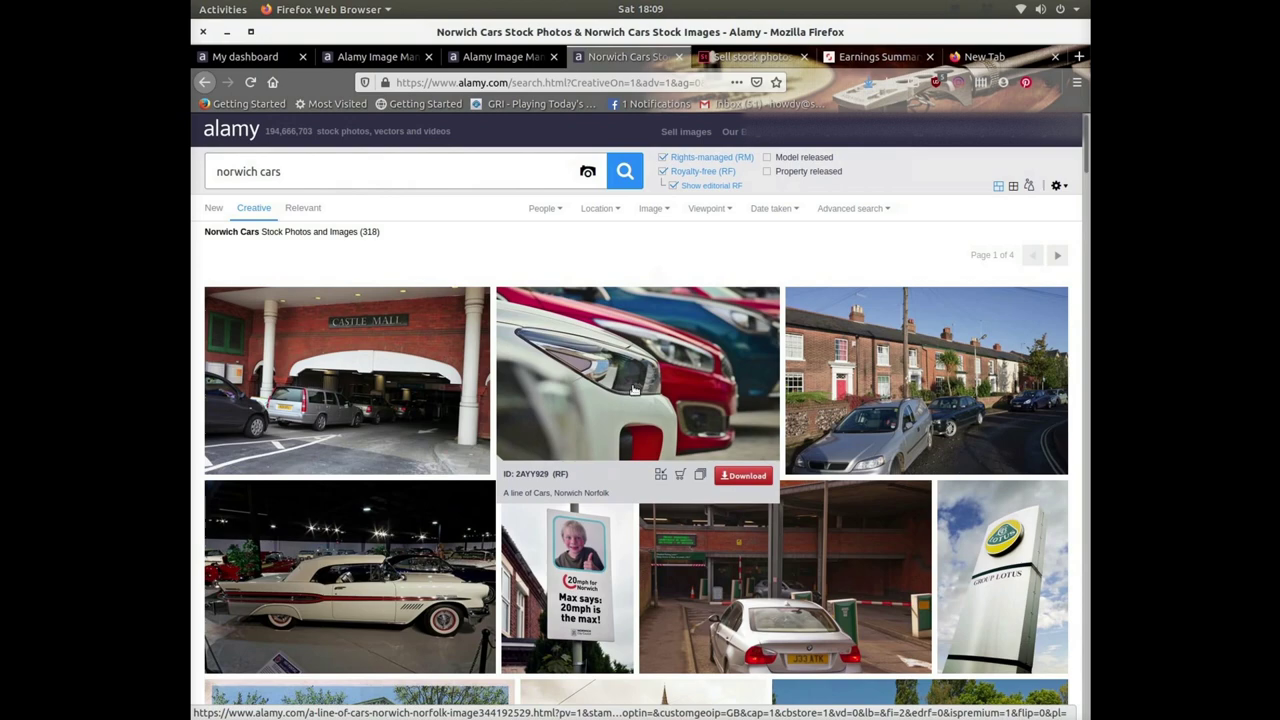
scroll(632, 388, "down", 4)
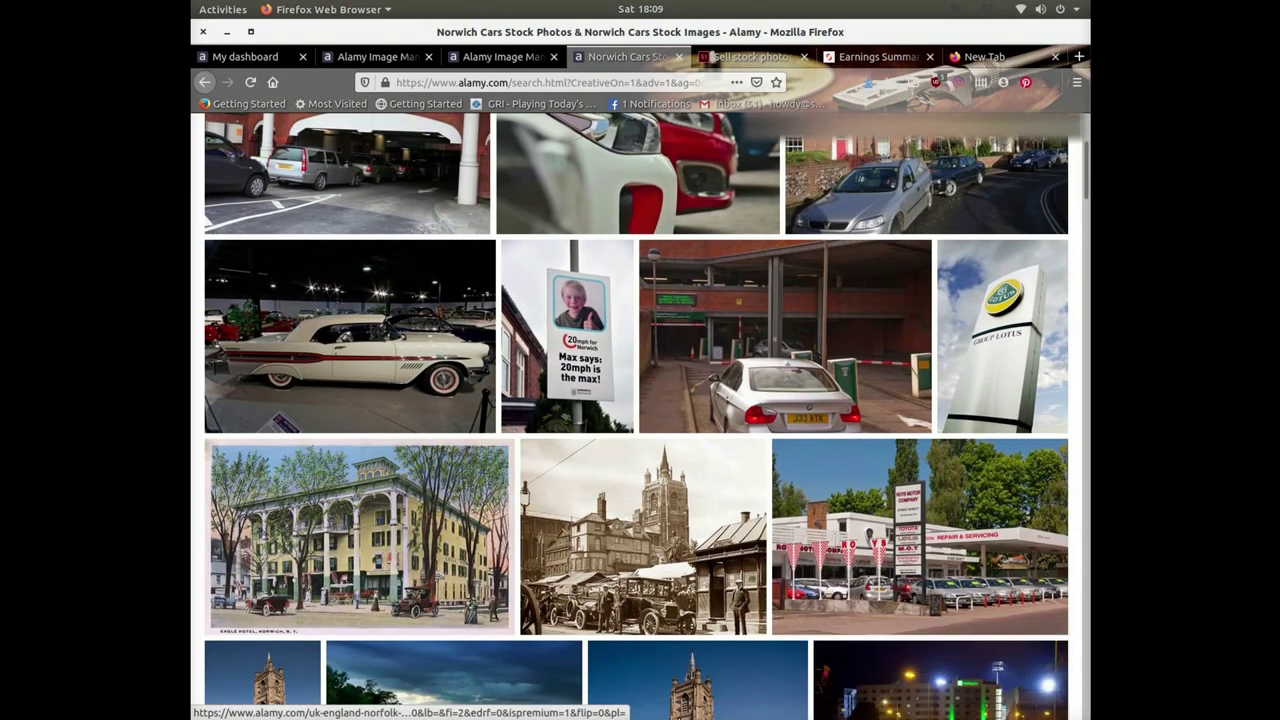
scroll(790, 480, "up", 2)
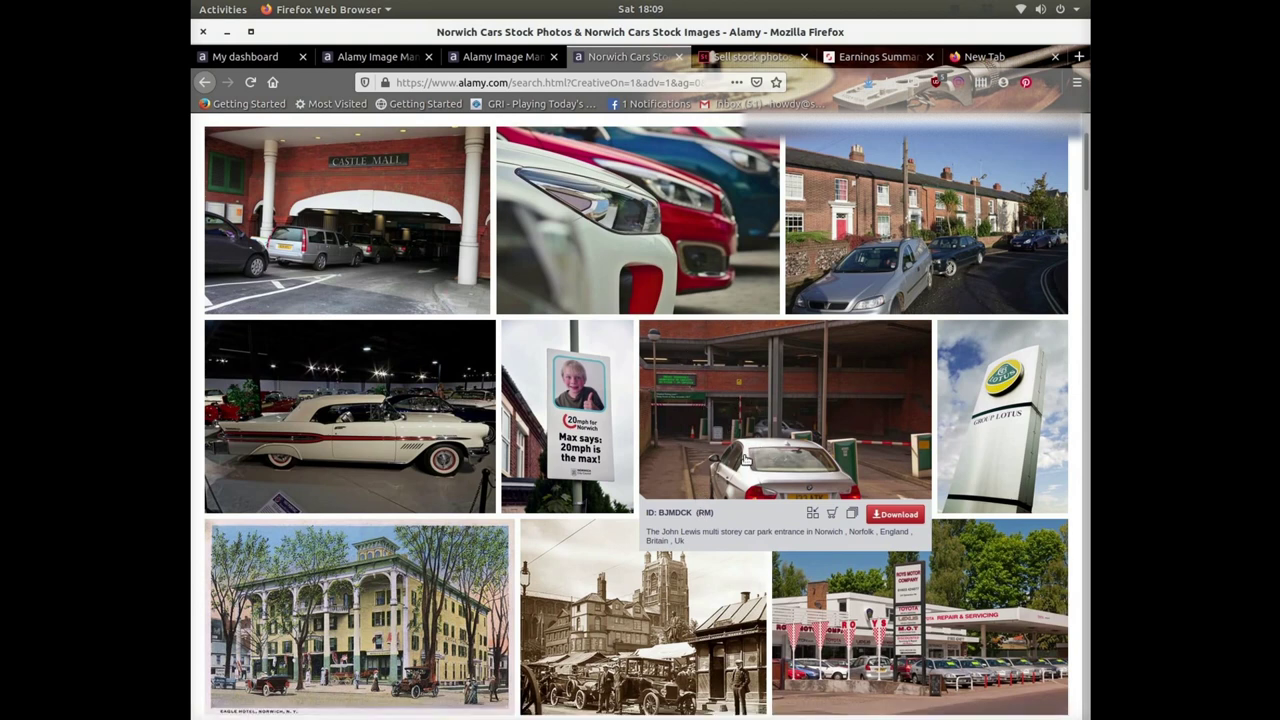
scroll(733, 440, "up", 1)
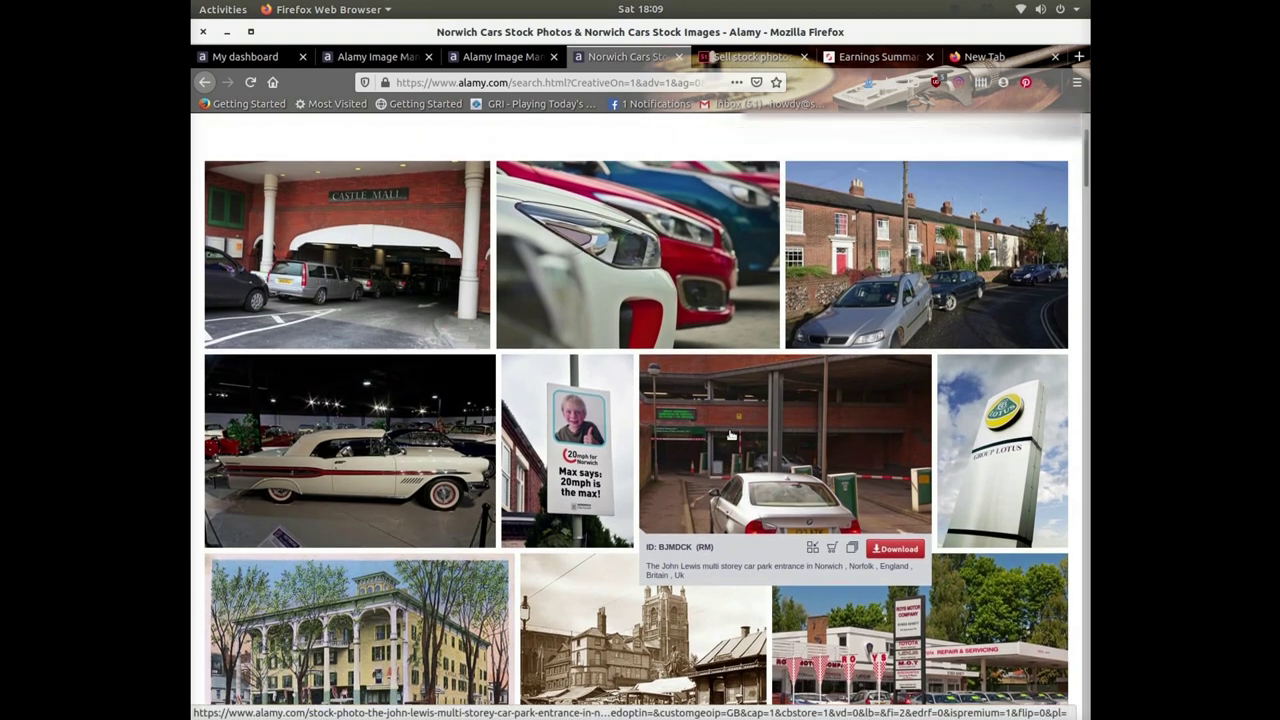
scroll(731, 435, "up", 1)
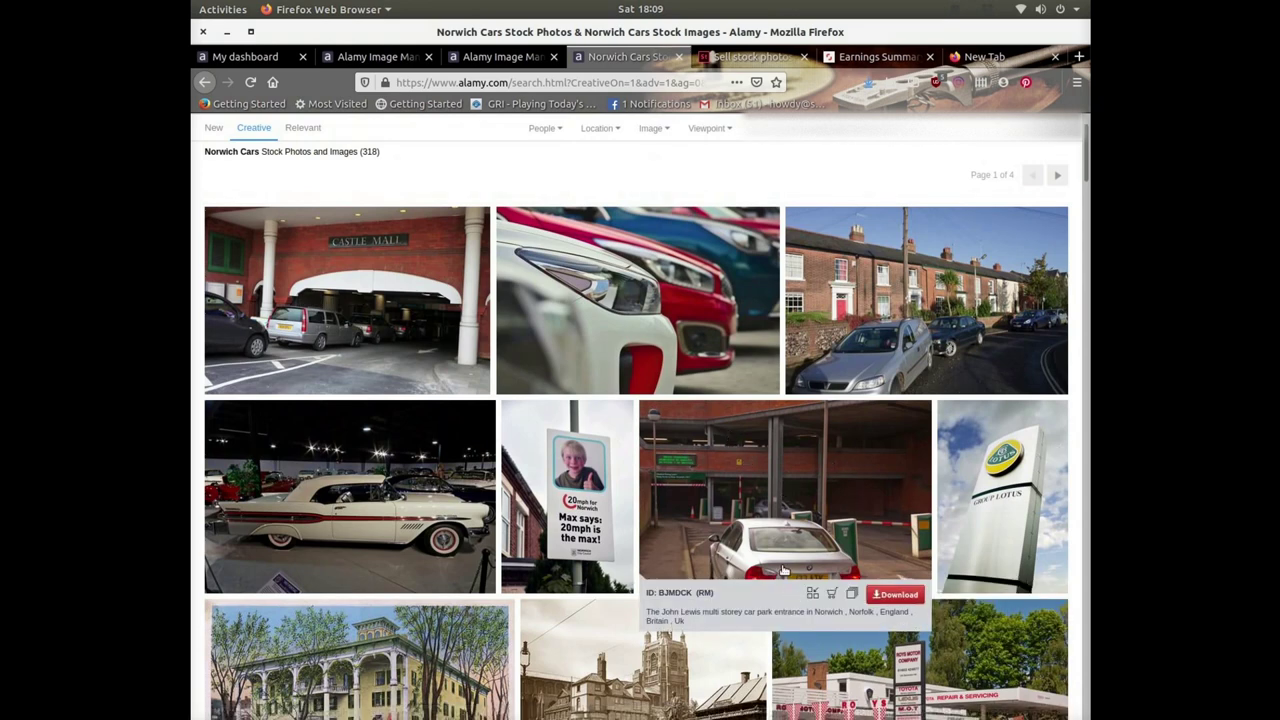
scroll(770, 538, "up", 1)
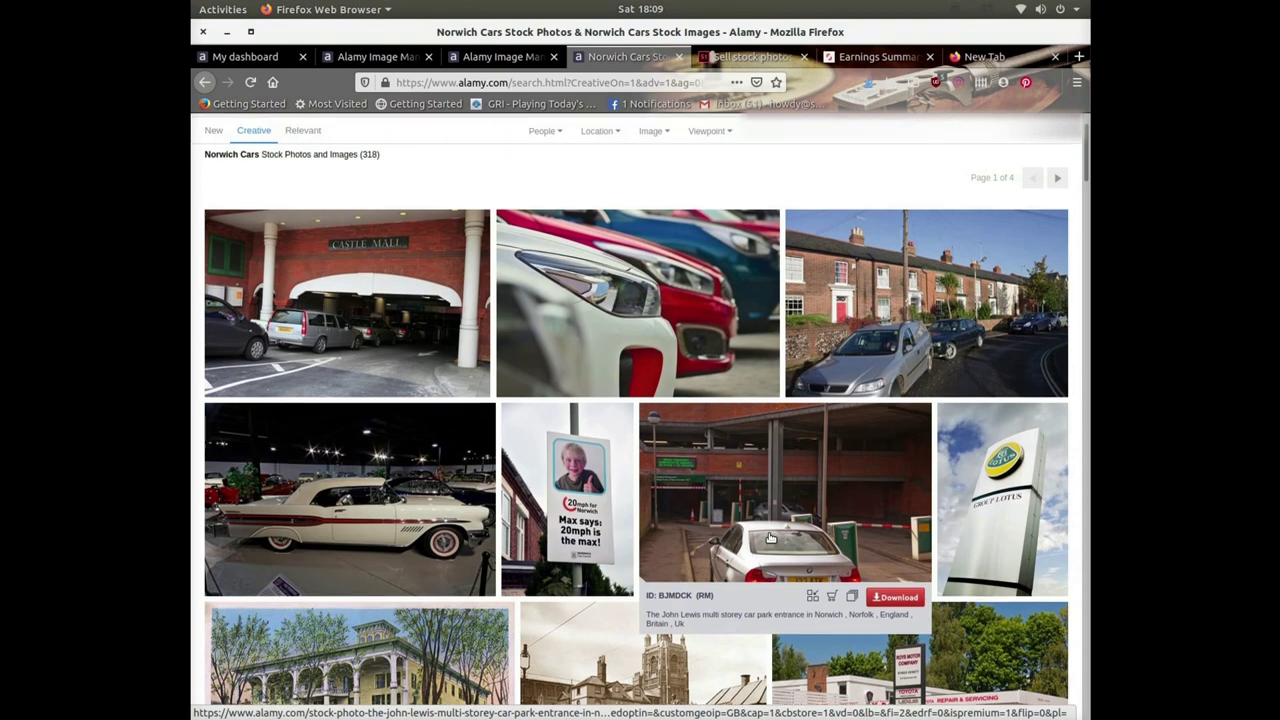
scroll(770, 538, "up", 1)
scroll(775, 536, "down", 5)
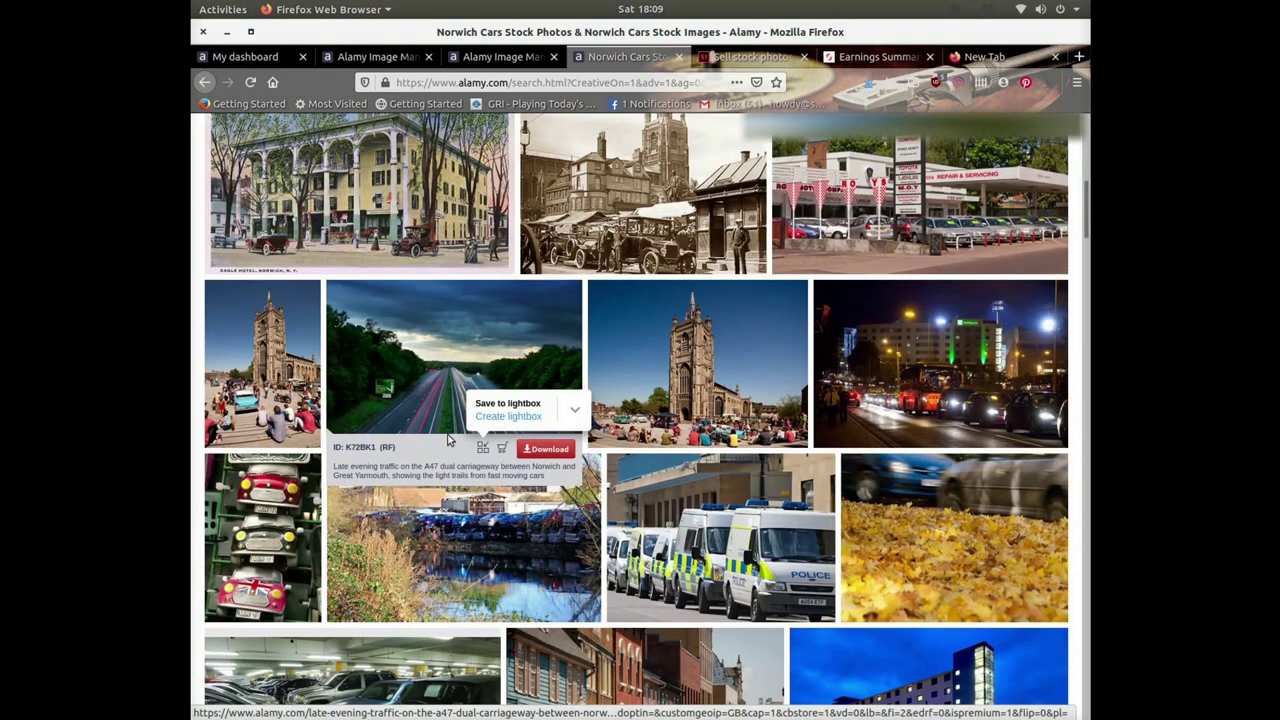
scroll(462, 390, "up", 5)
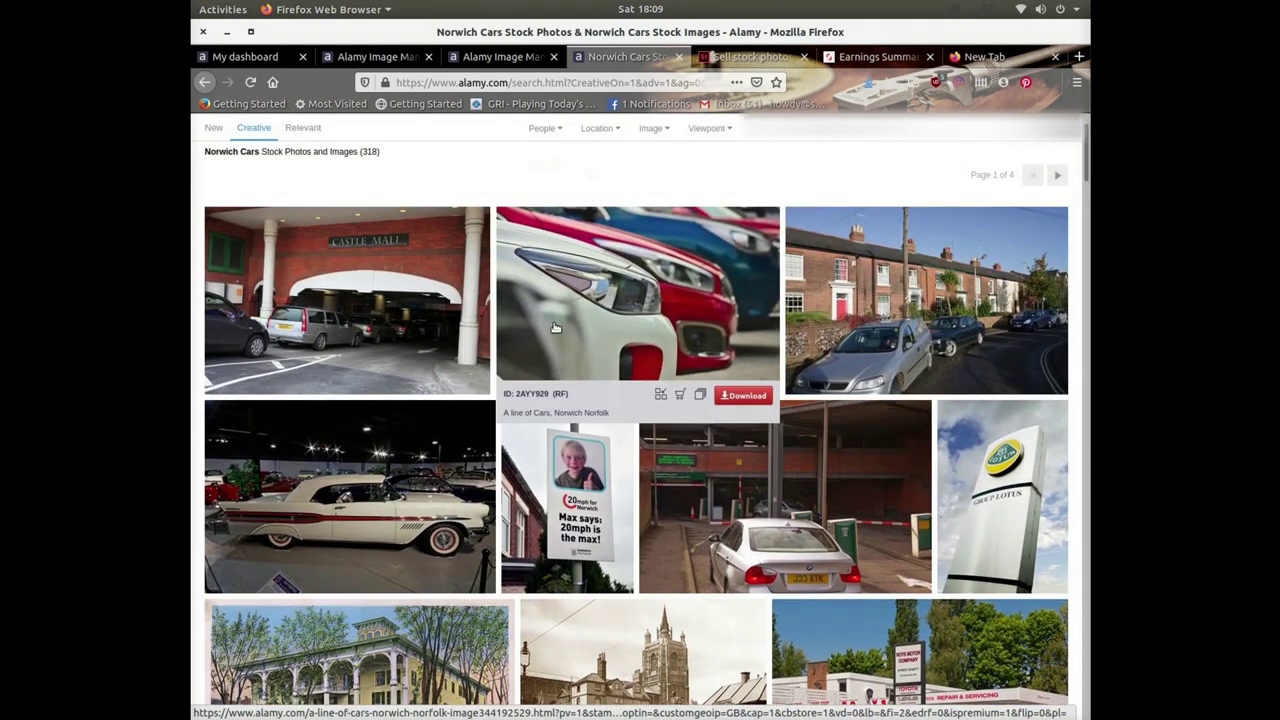
Switch to Adobe Stock Contributor and view the dashboard's earnings trend and the uploaded portfolio image.
left_click(748, 56)
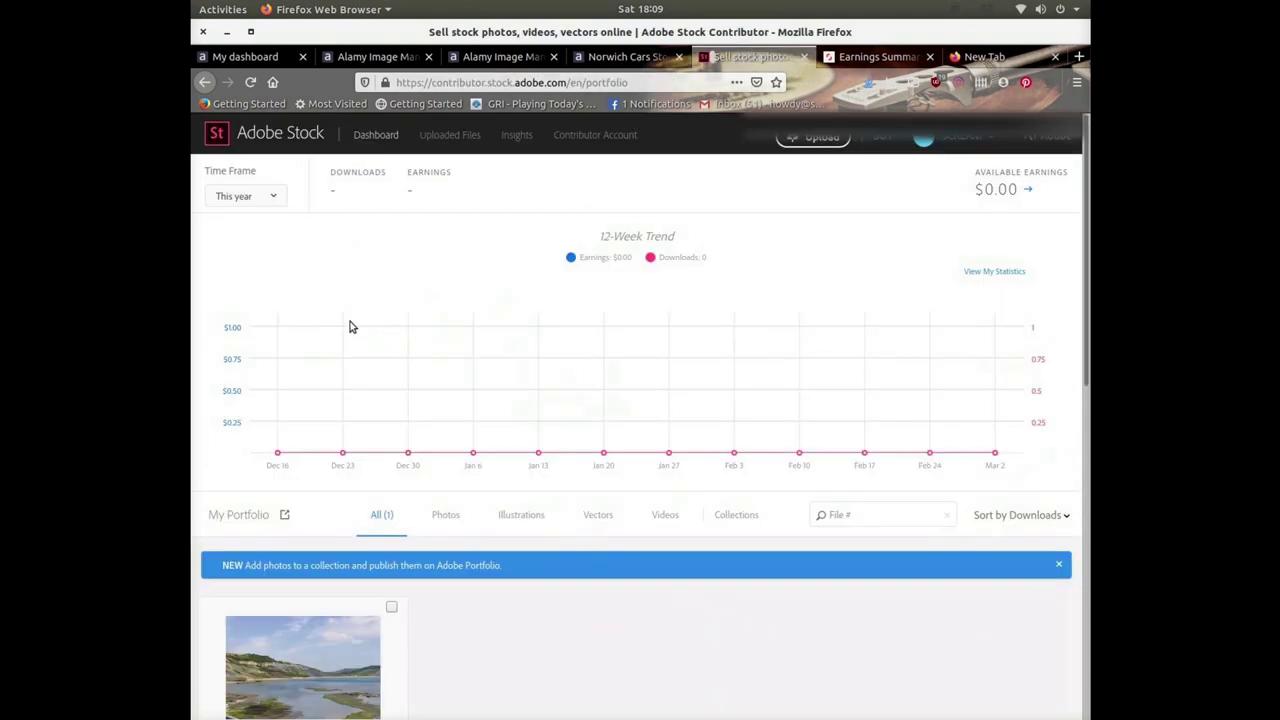
scroll(351, 330, "down", 3)
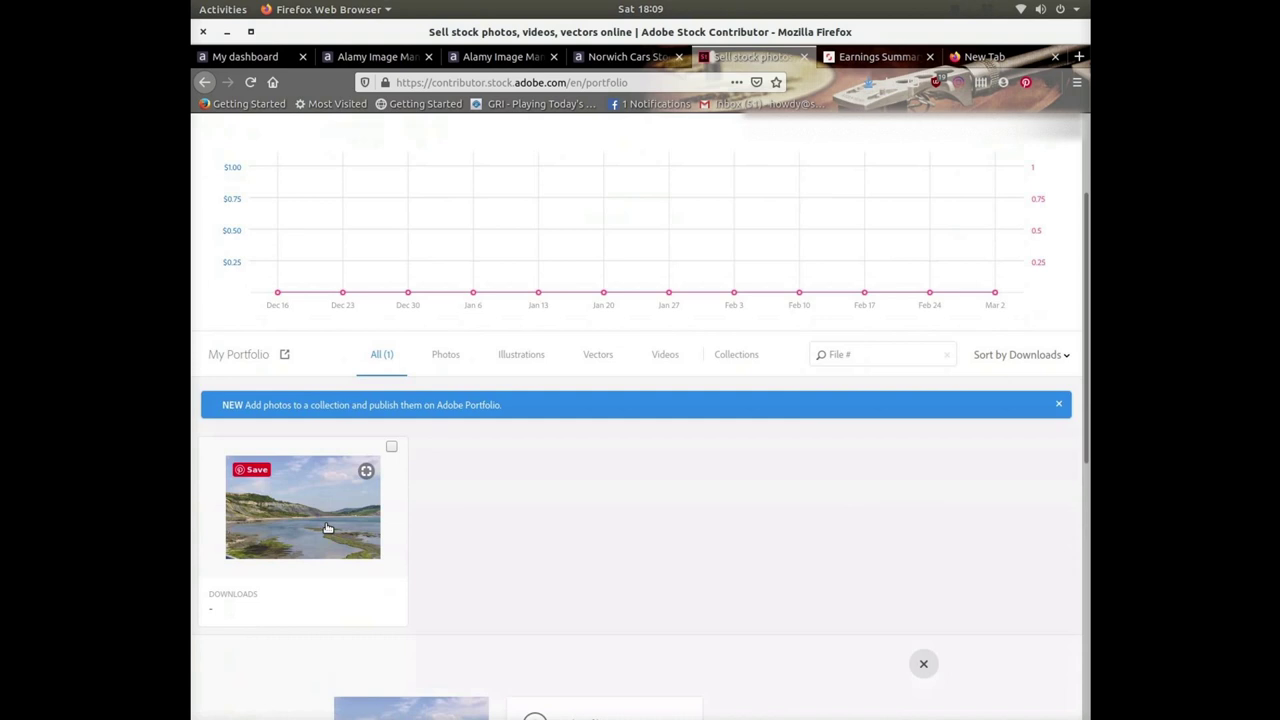
scroll(523, 471, "up", 3)
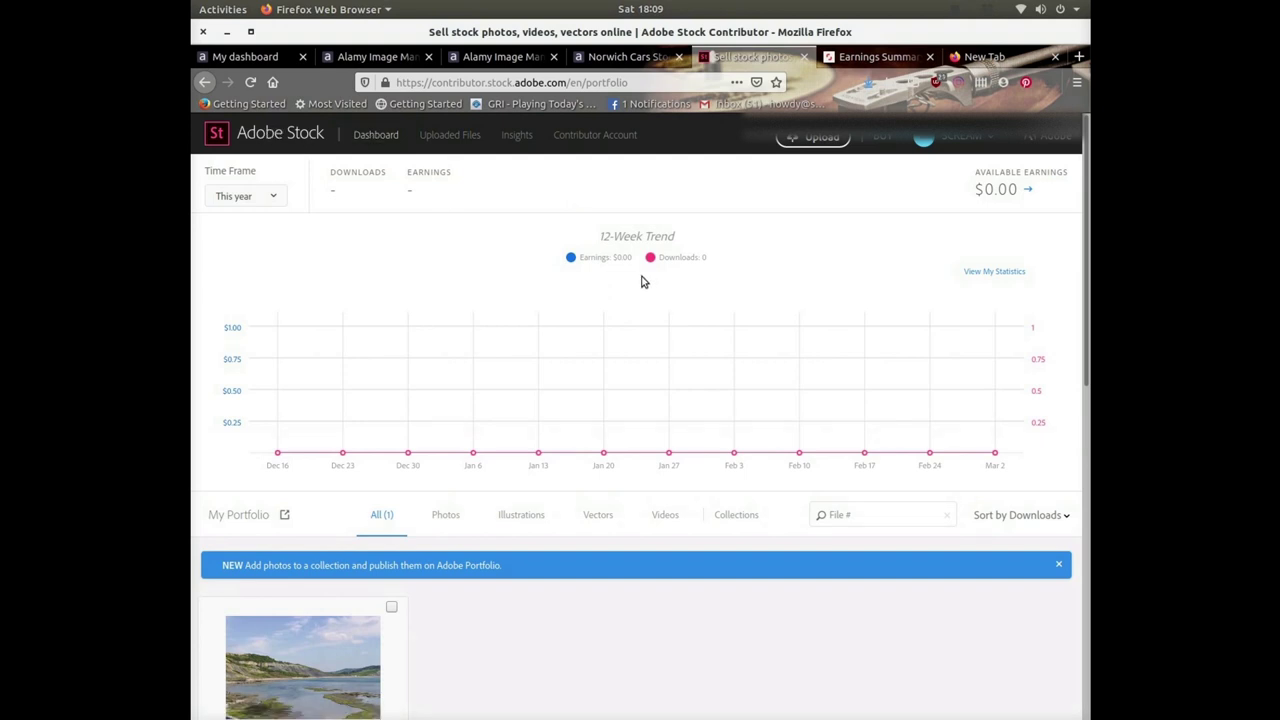
Open Adobe Stock's Insights and browse the recent top-selling photos by contributor.
left_click(517, 136)
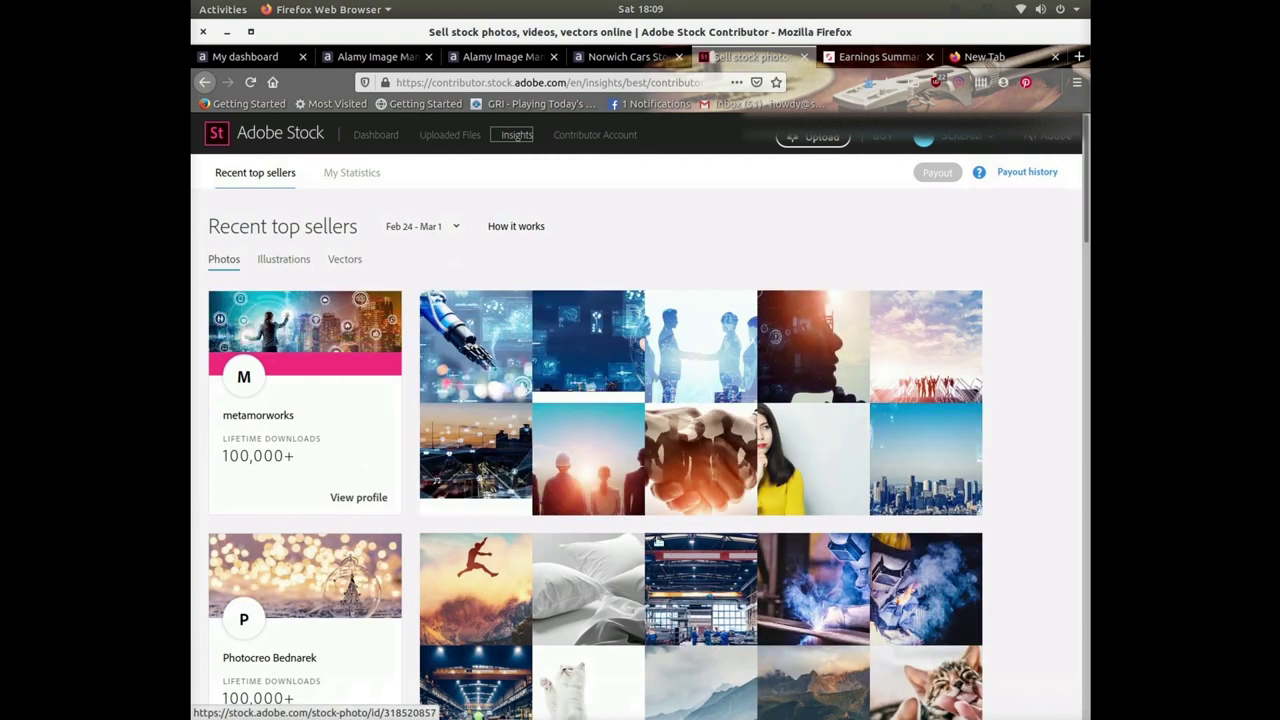
scroll(700, 363, "down", 3)
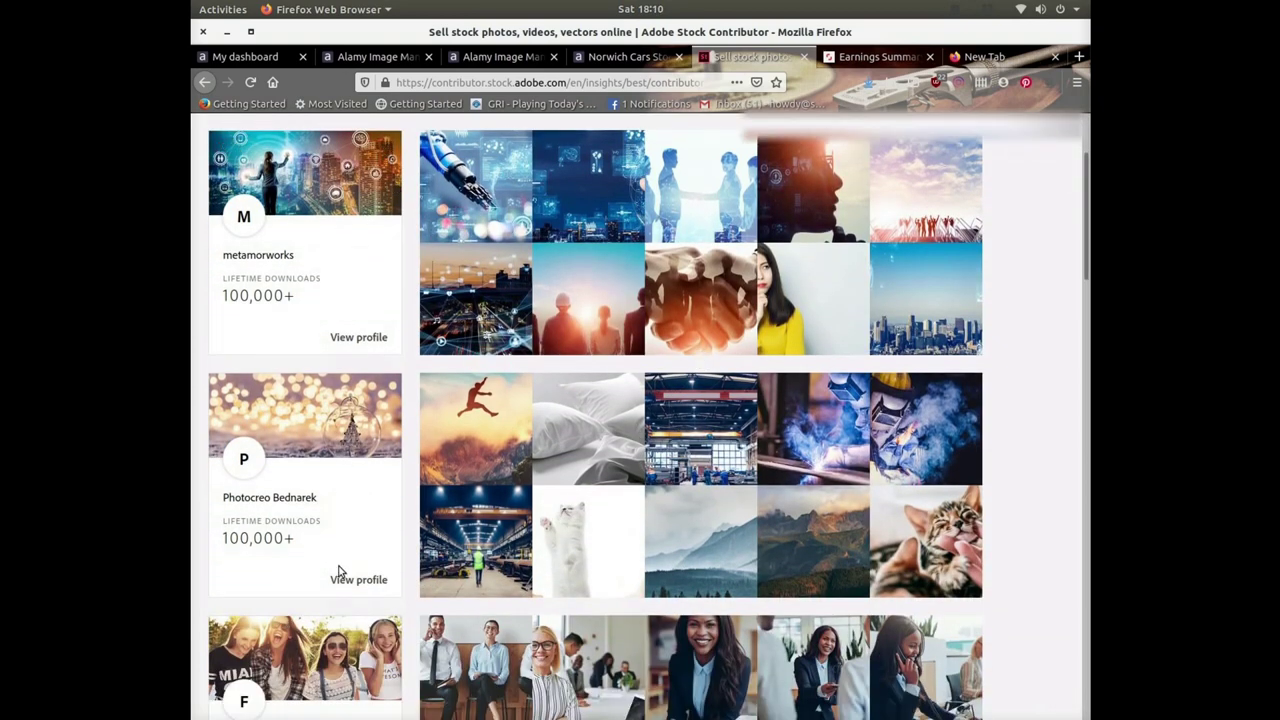
scroll(349, 580, "down", 4)
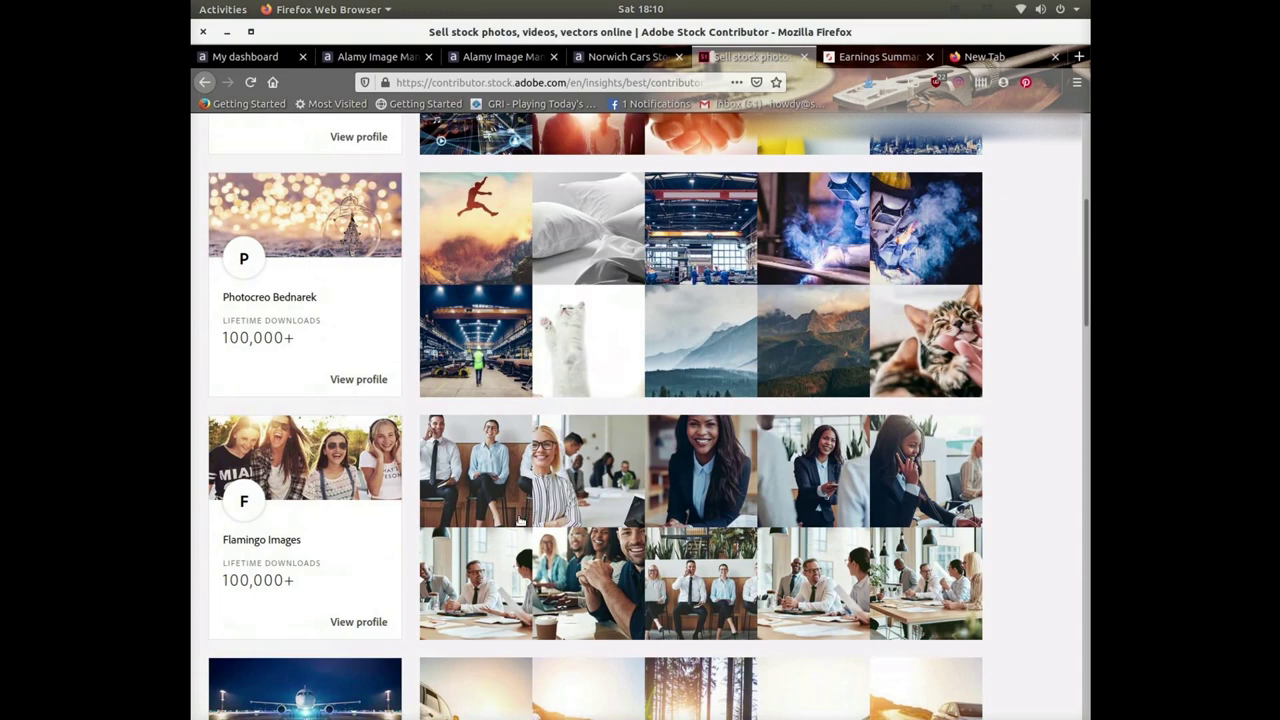
scroll(520, 520, "down", 5)
scroll(511, 509, "down", 4)
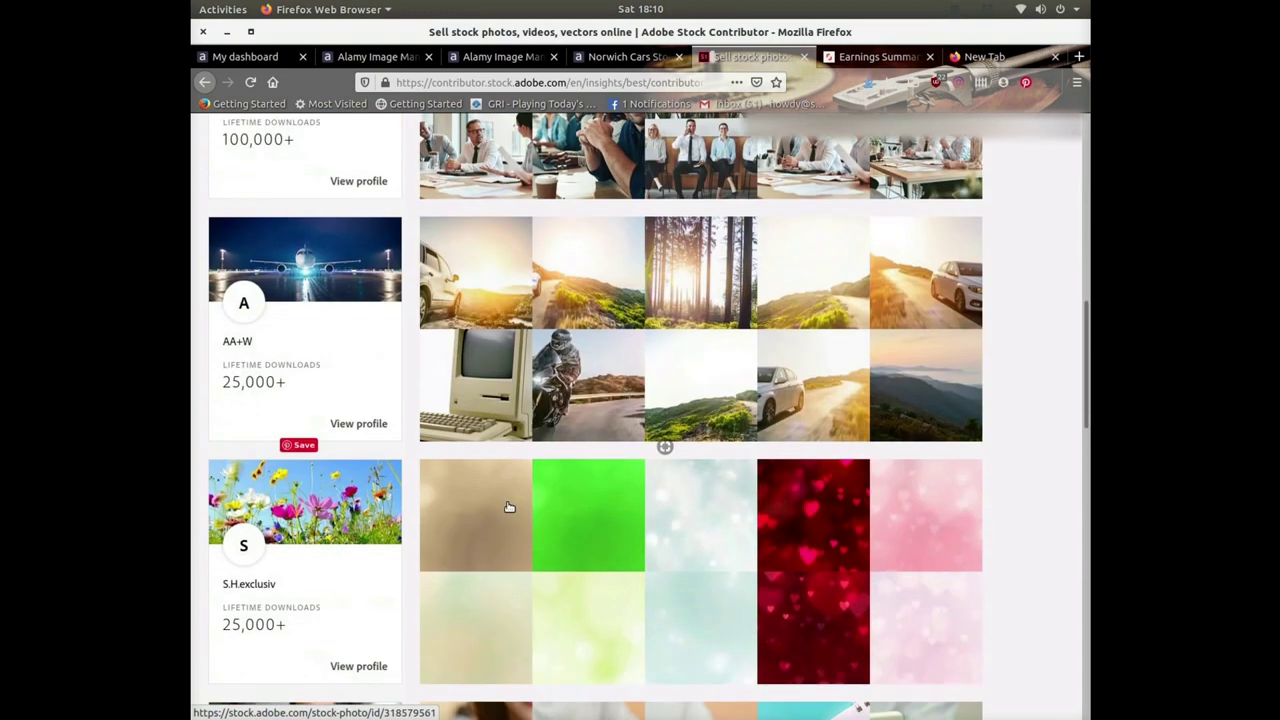
scroll(509, 507, "up", 15)
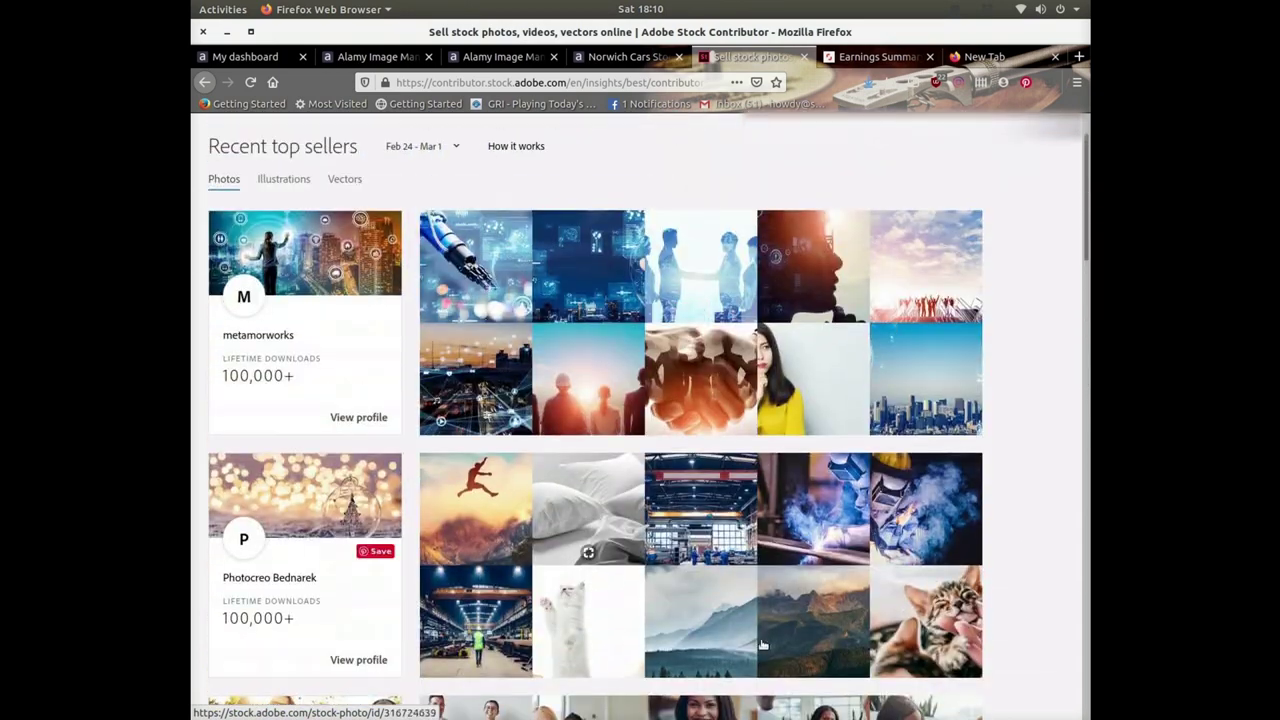
scroll(762, 645, "up", 2)
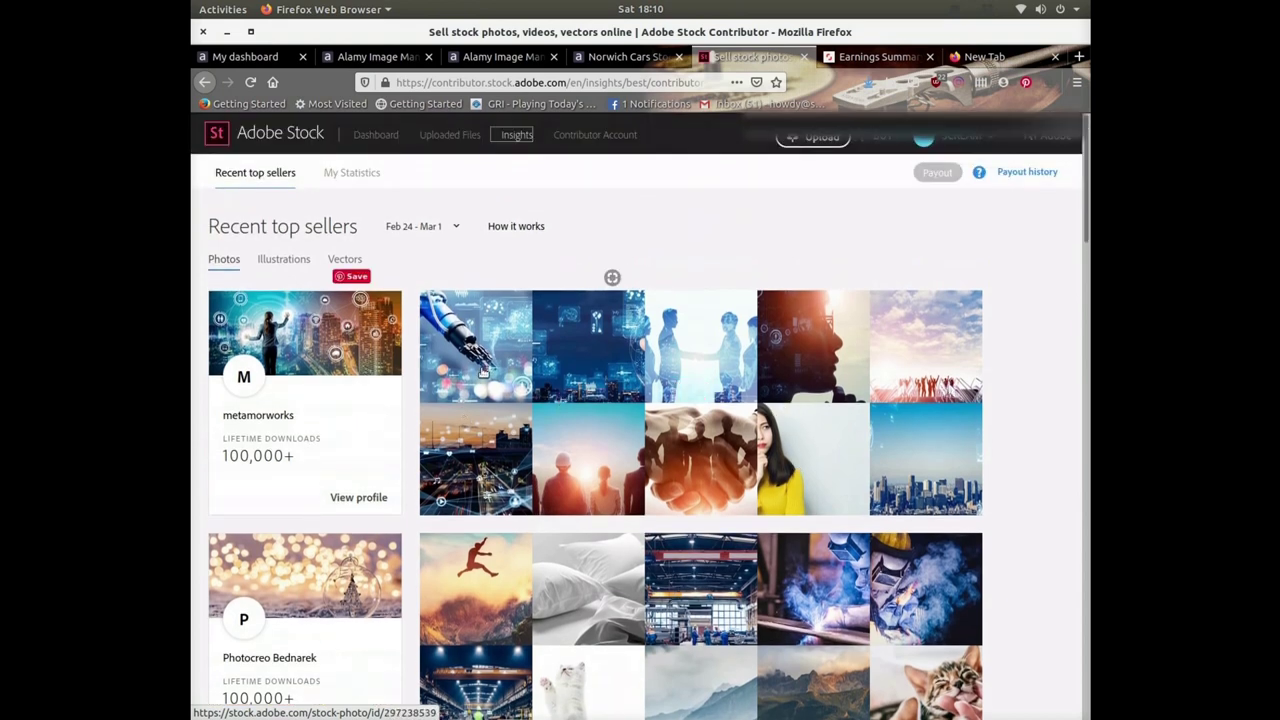
View the Adobe Stock contributor account details and return to the dashboard.
left_click(592, 135)
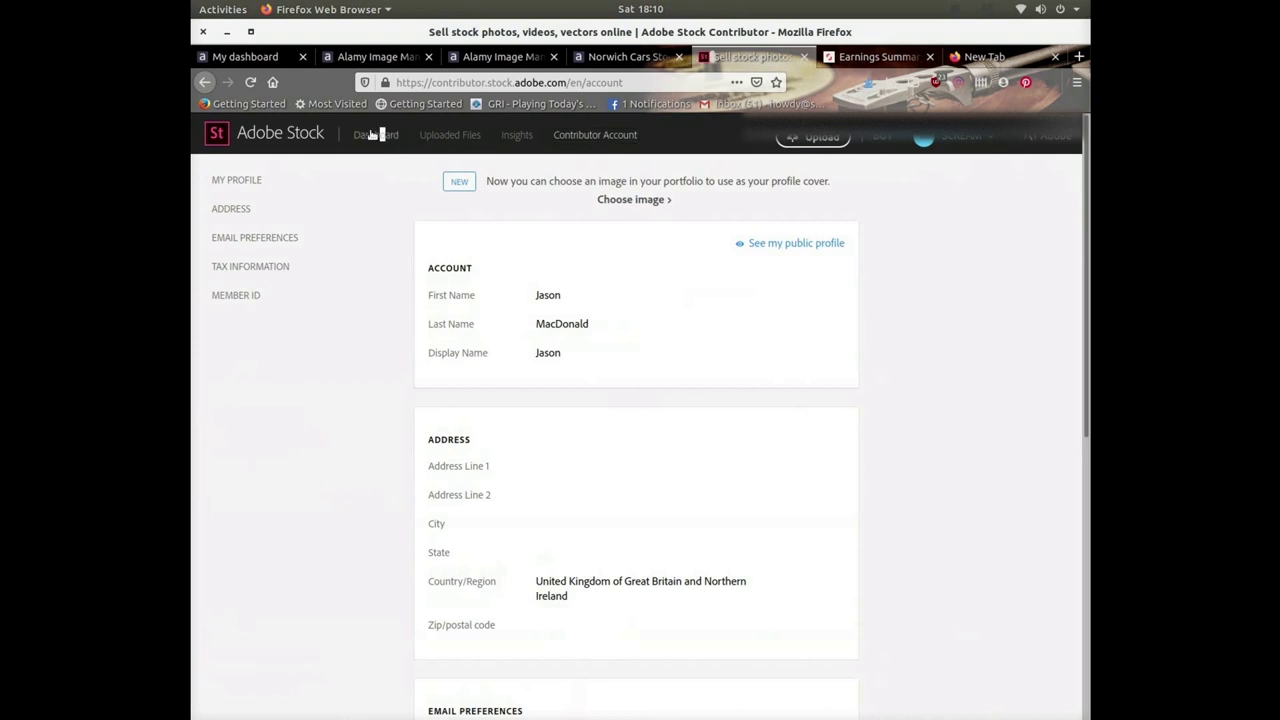
left_click(378, 135)
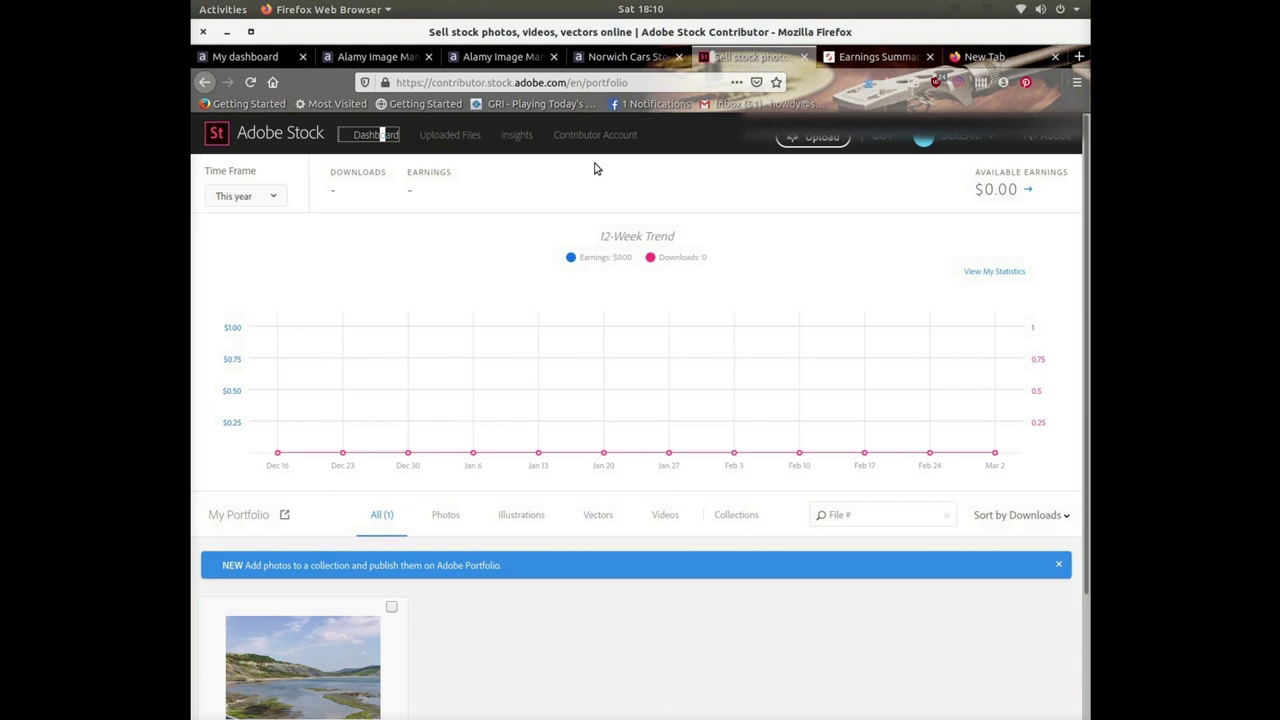
Switch to Shutterstock Contributor's Earnings Summary and close the unused blank browser tab.
left_click(897, 56)
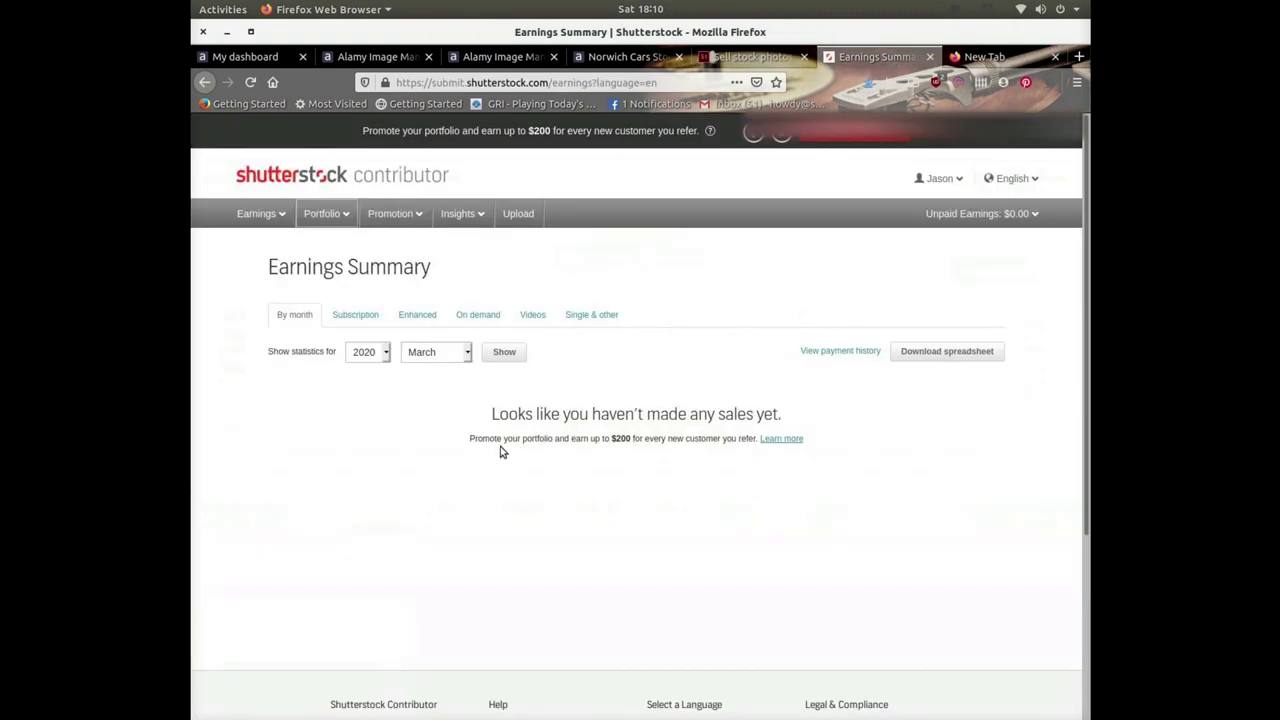
left_click(979, 55)
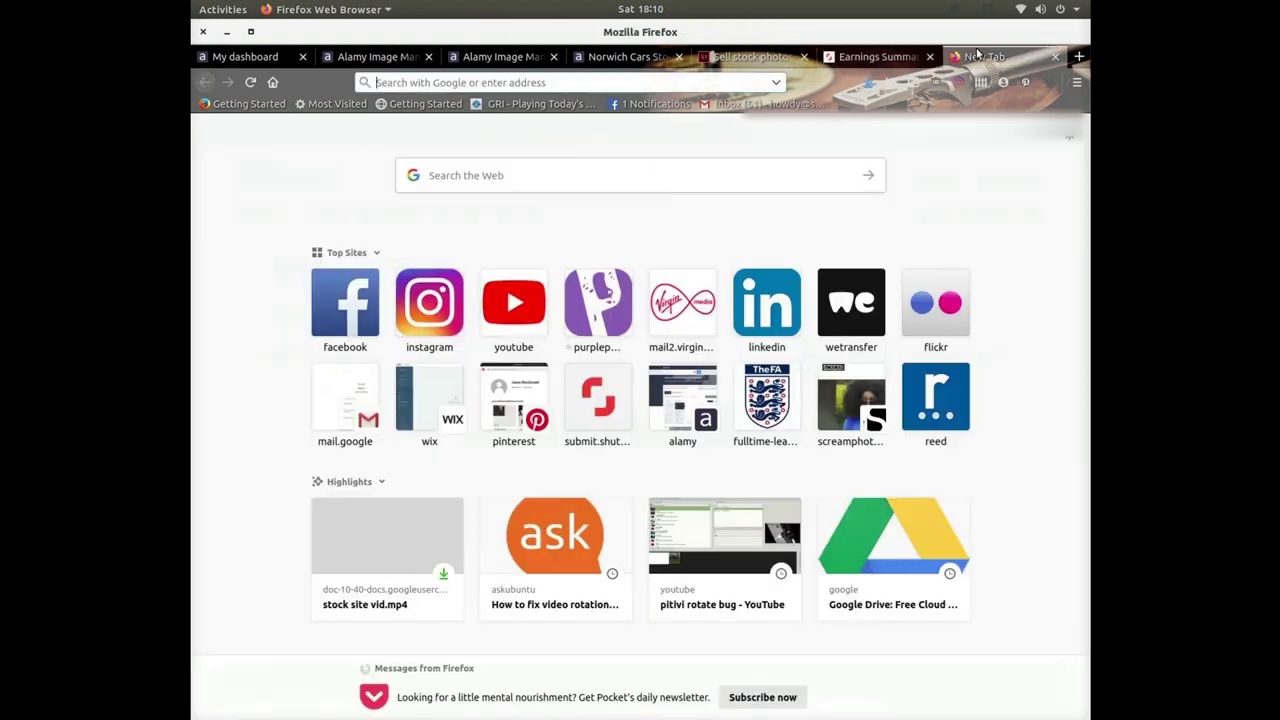
left_click(1054, 57)
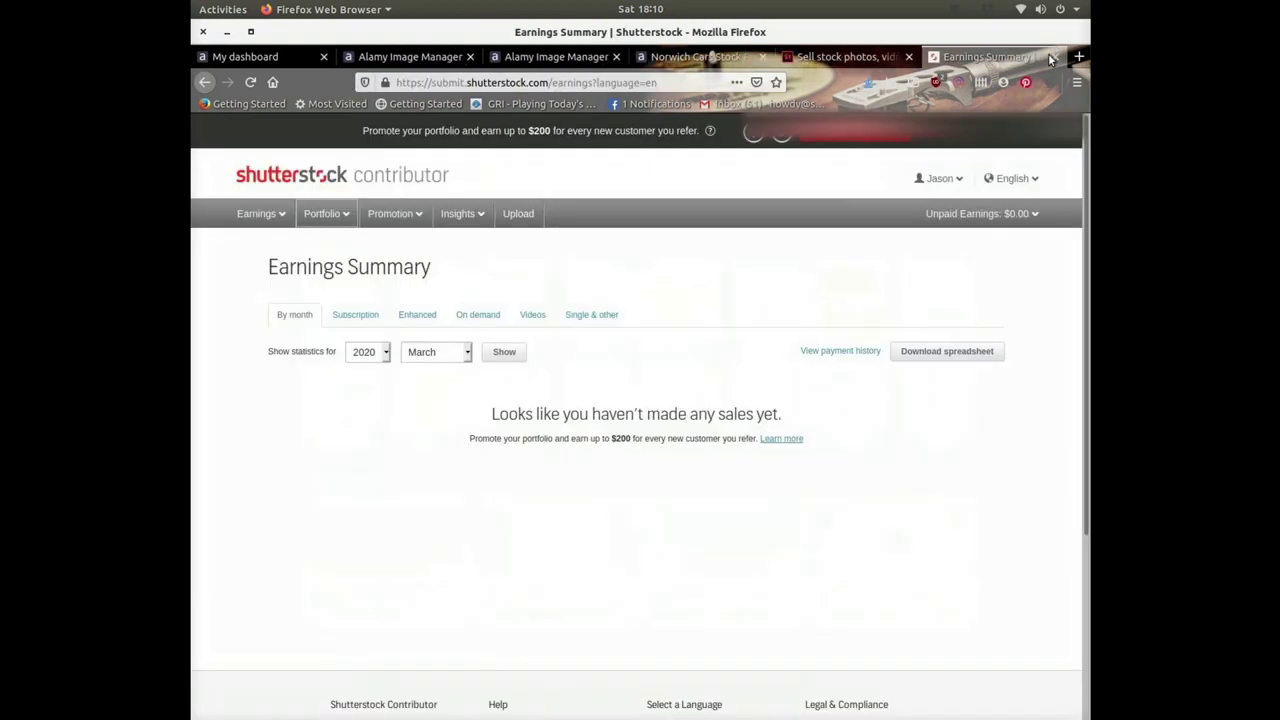
Return to the Alamy contributor dashboard and review the image status and sales overview.
left_click(280, 55)
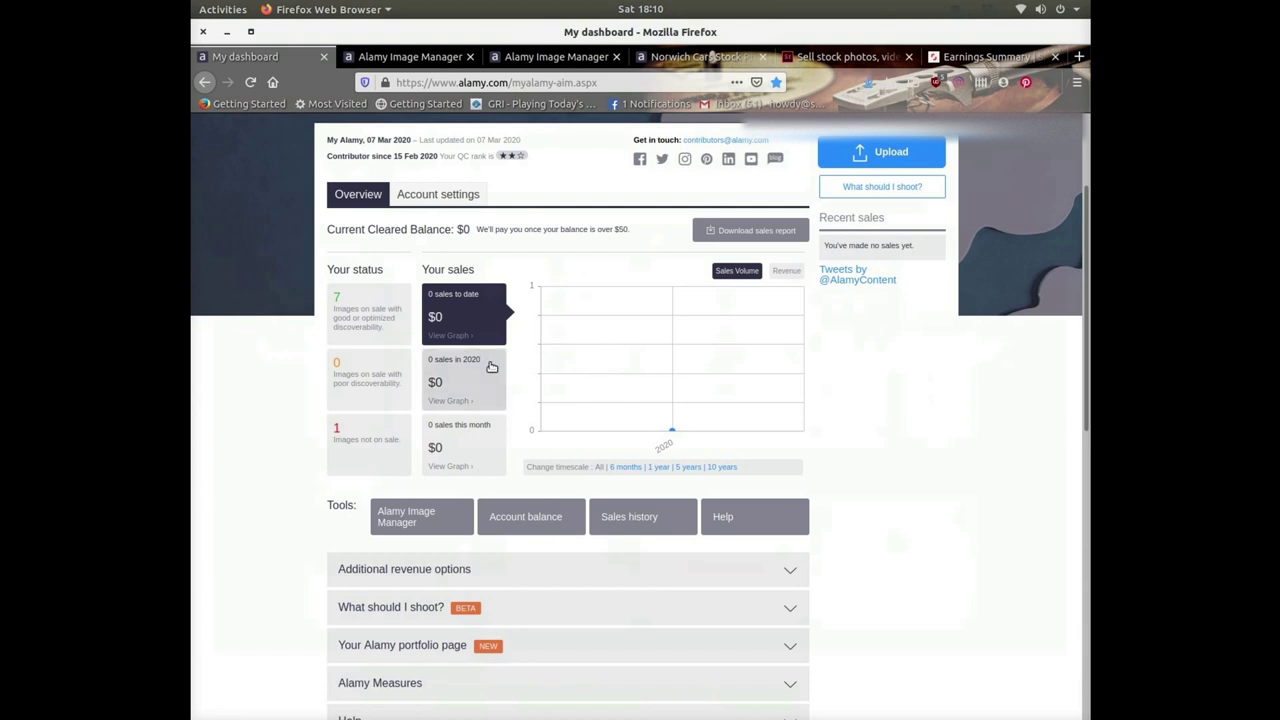
scroll(488, 365, "up", 2)
scroll(480, 368, "down", 2)
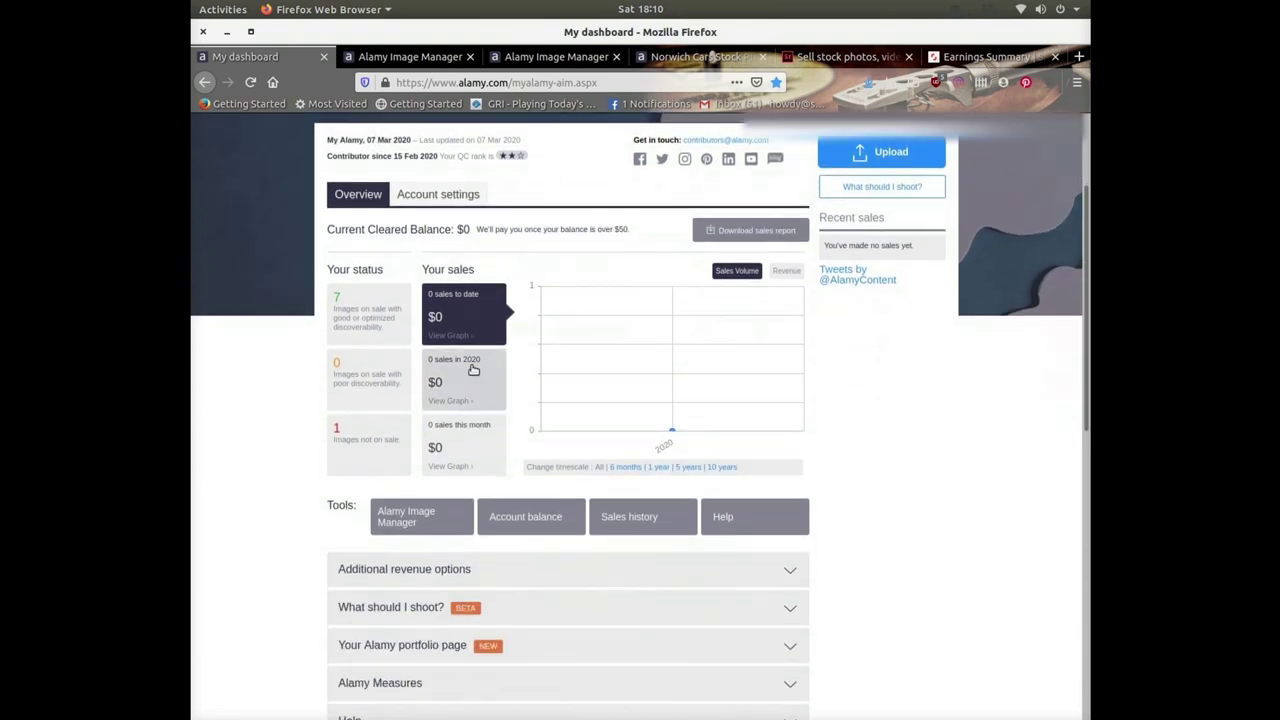